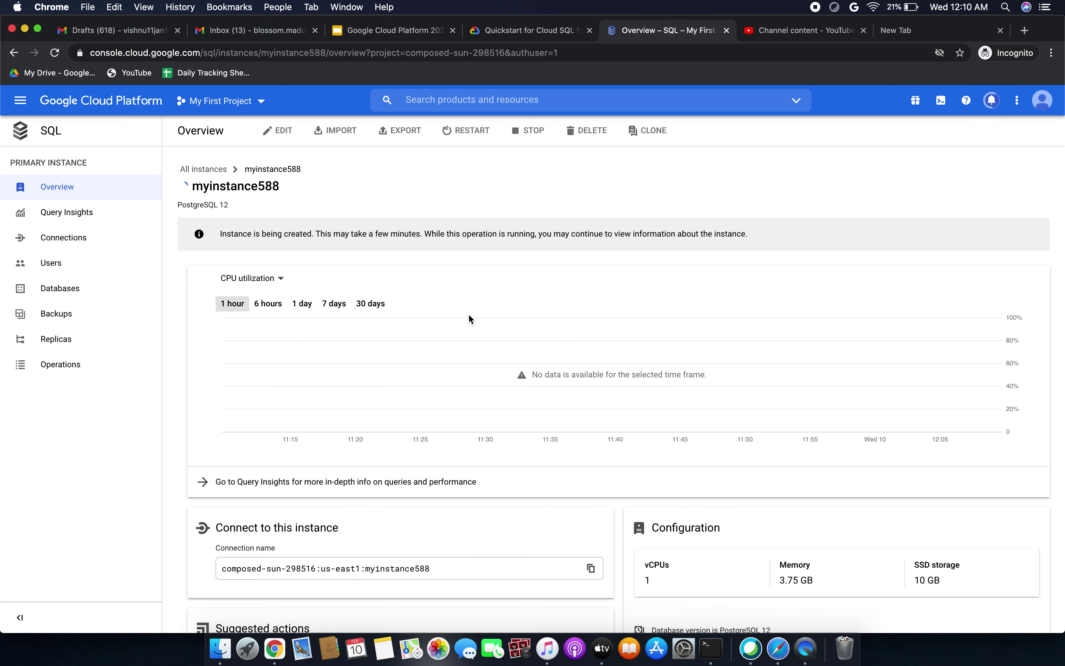
- Scroll through the myinstance588 overview's configuration and operations cards while the instance is created
scroll(469, 316, down, 5)
scroll(468, 318, down, 5)
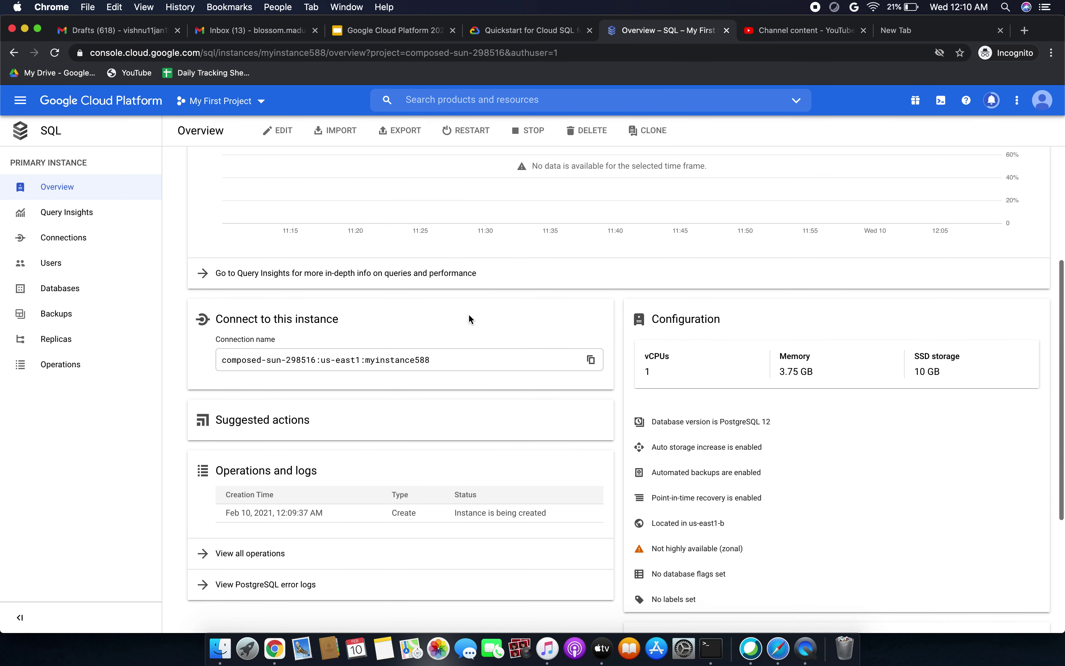
scroll(435, 255, down, 9)
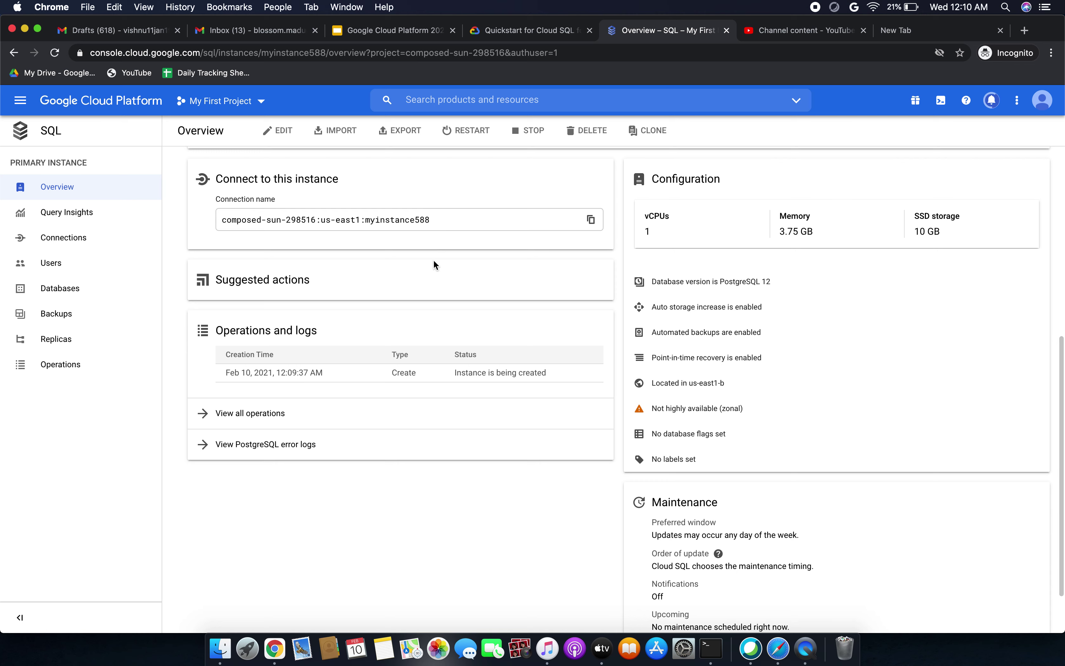
scroll(413, 316, down, 1)
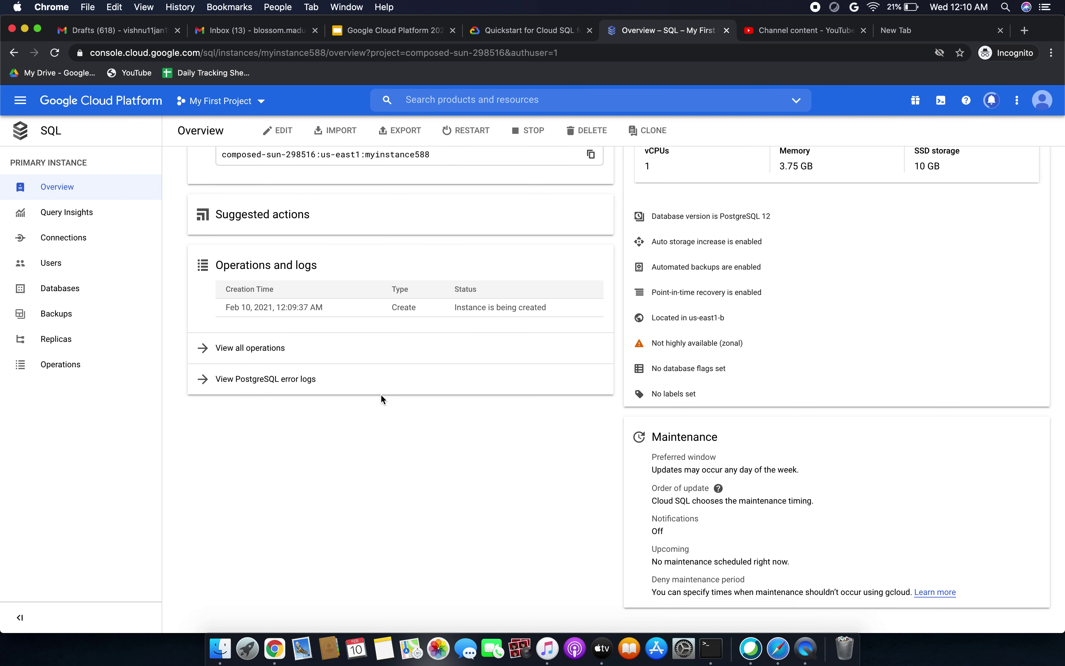
scroll(381, 397, up, 9)
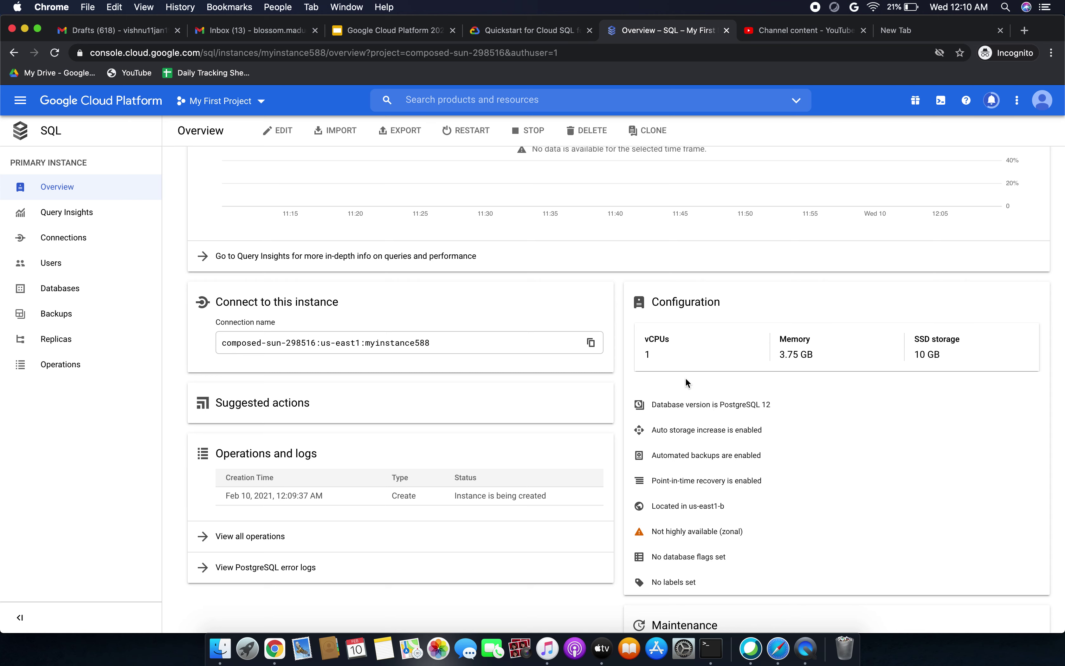
scroll(687, 383, down, 5)
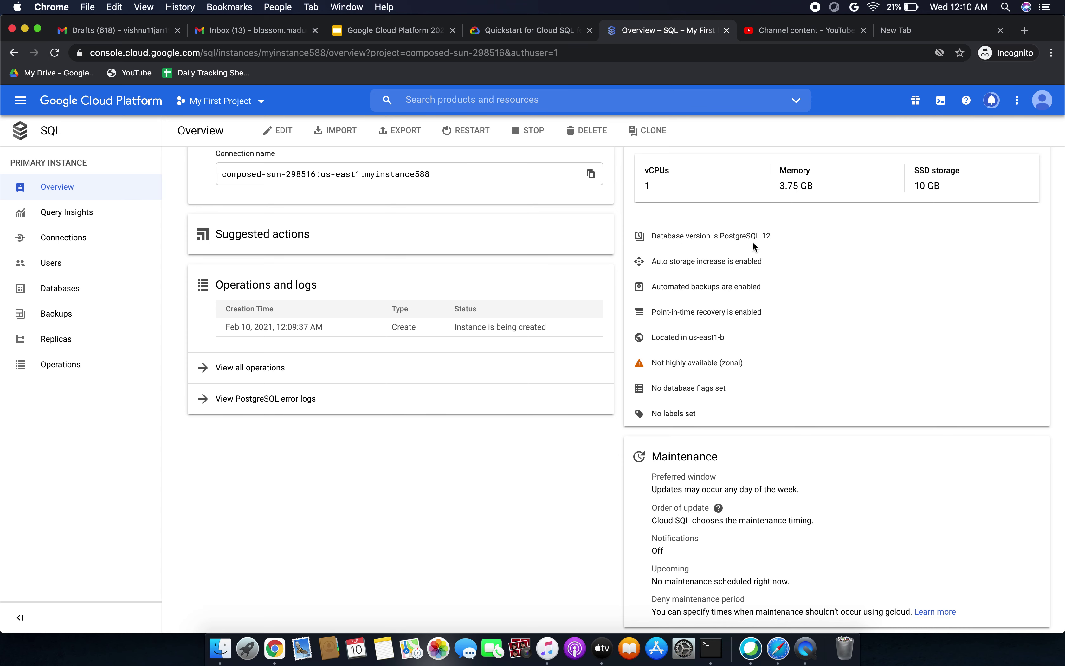
scroll(777, 263, down, 1)
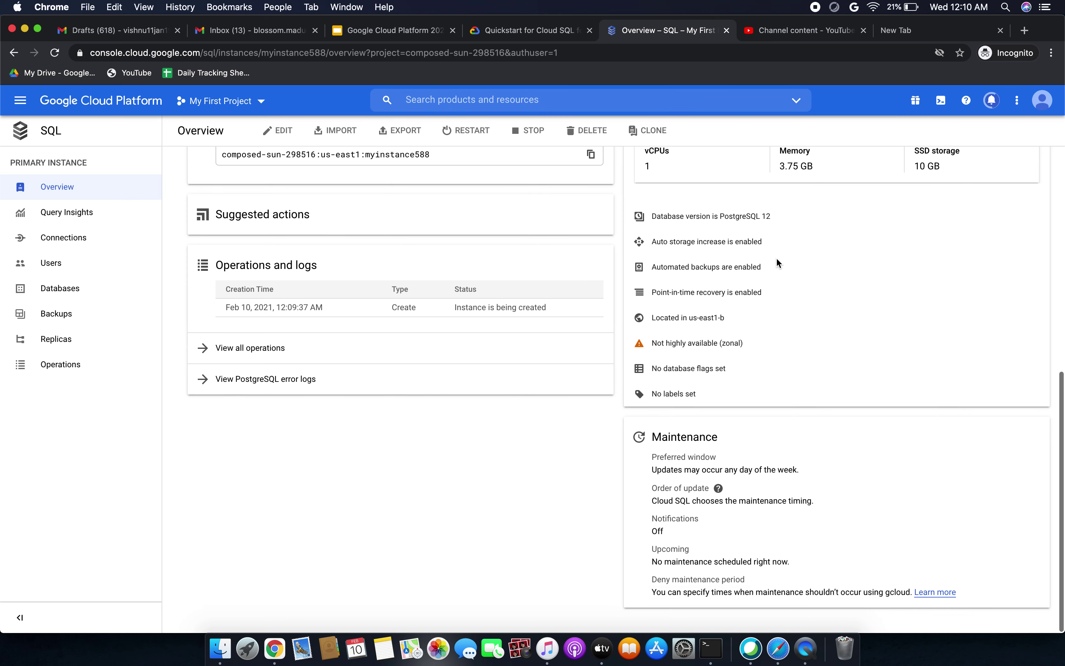
scroll(777, 264, up, 10)
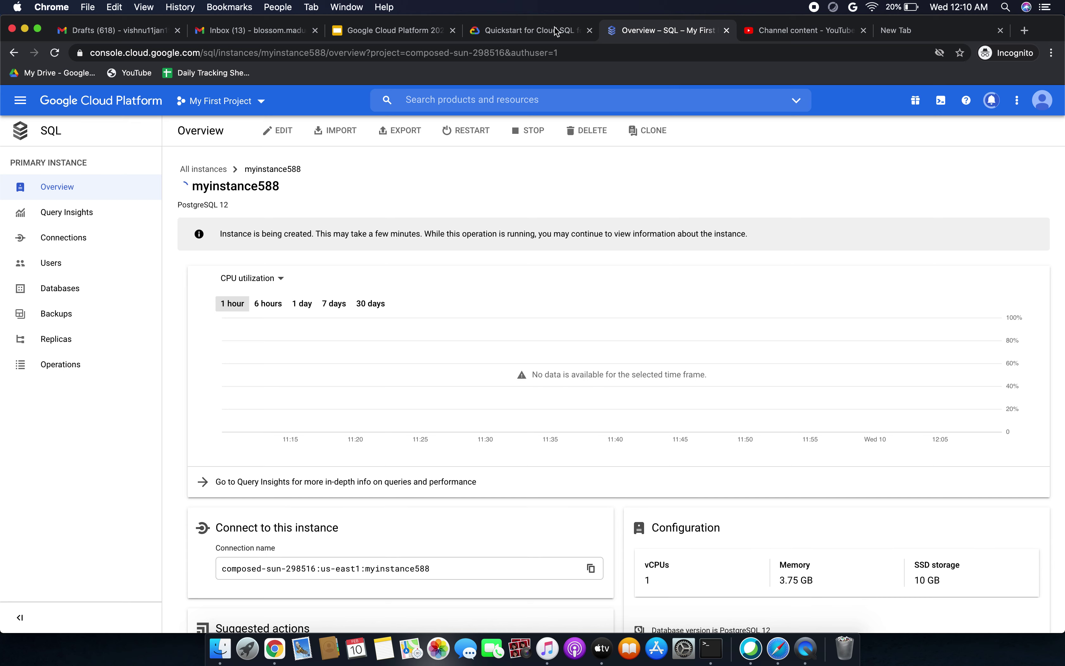
click(521, 30)
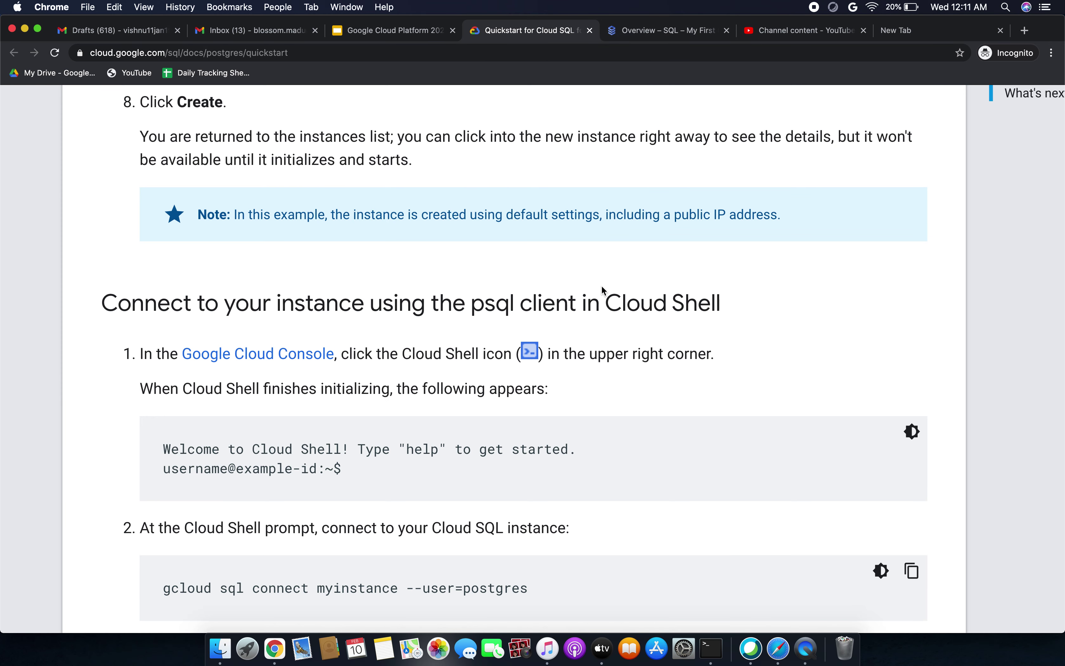
scroll(602, 289, up, 3)
scroll(602, 289, down, 5)
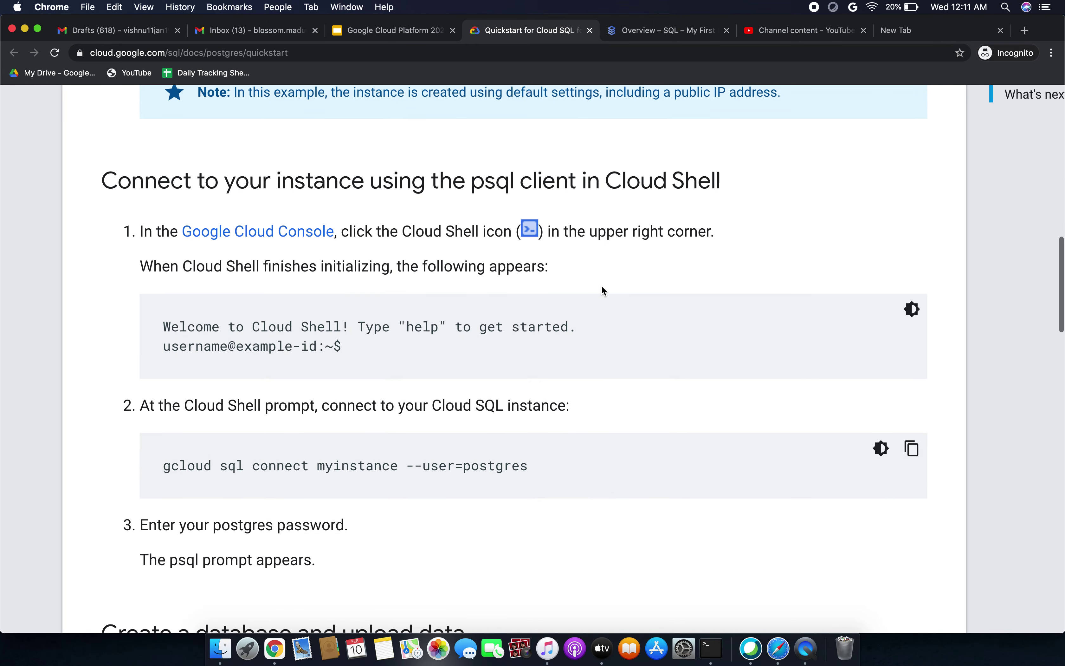
scroll(602, 286, down, 1)
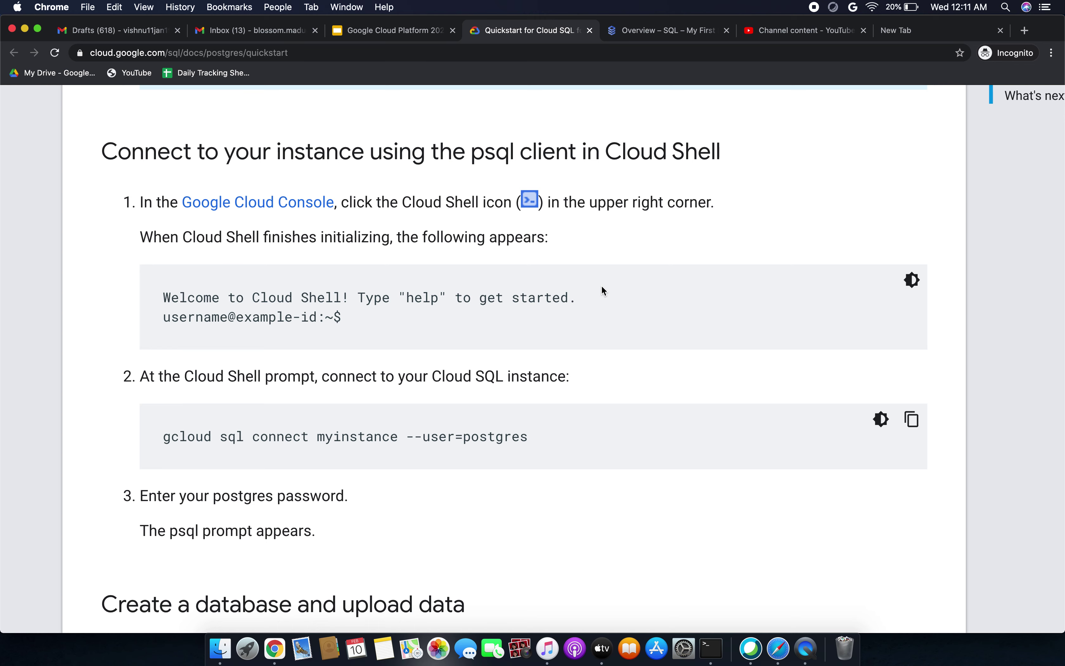
scroll(603, 290, down, 3)
scroll(602, 287, down, 4)
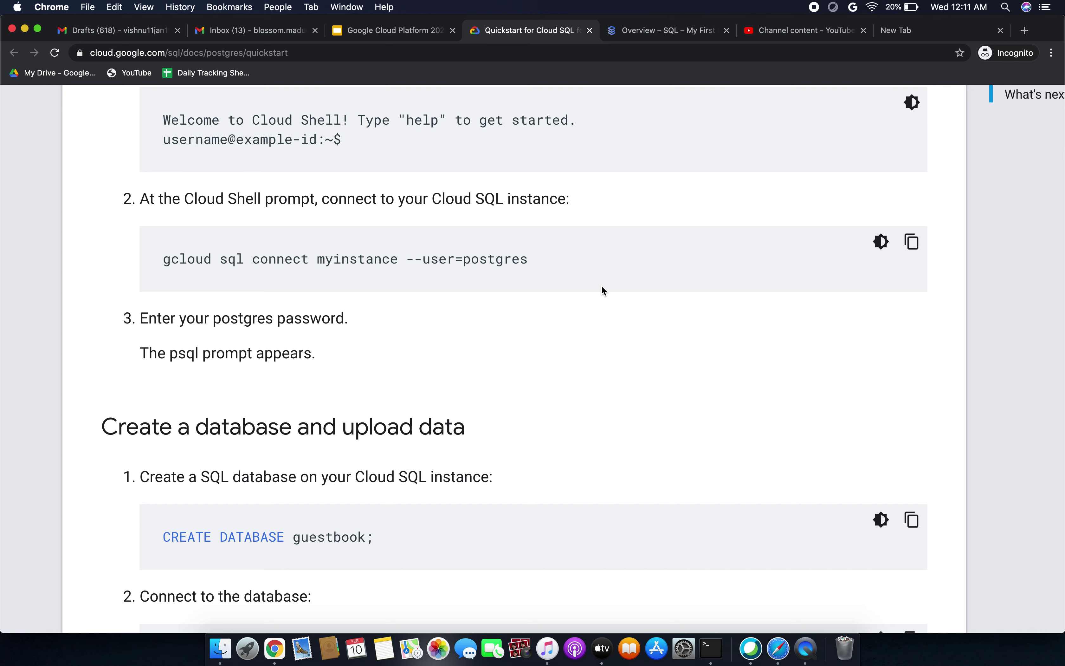
scroll(604, 291, down, 1)
scroll(604, 290, up, 4)
scroll(604, 291, down, 3)
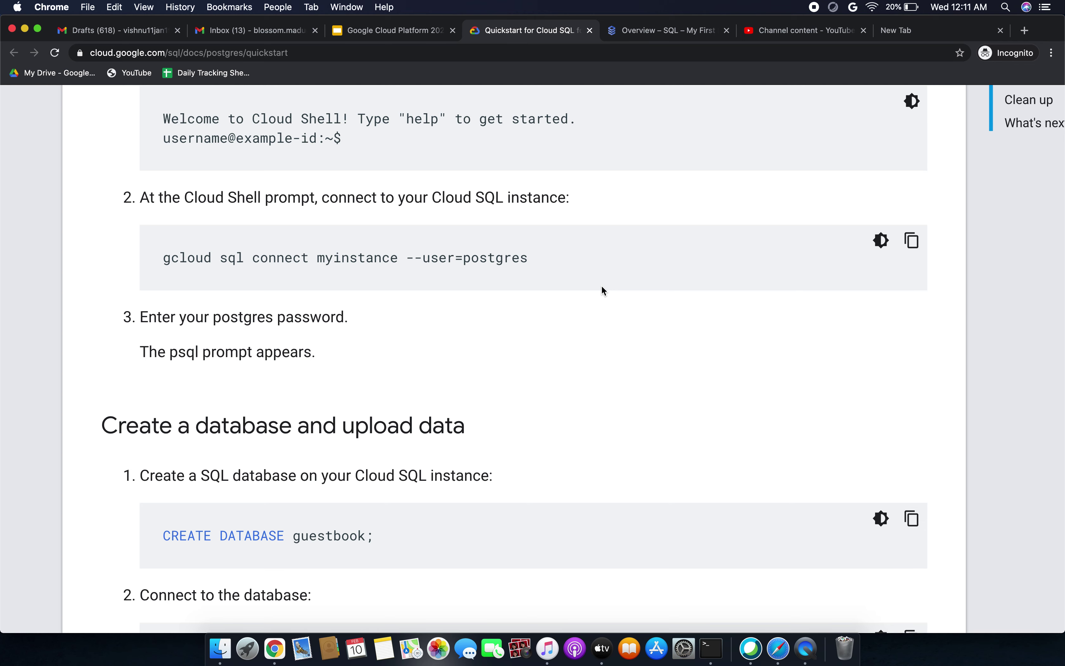
drag(471, 258, 520, 258)
scroll(517, 258, down, 1)
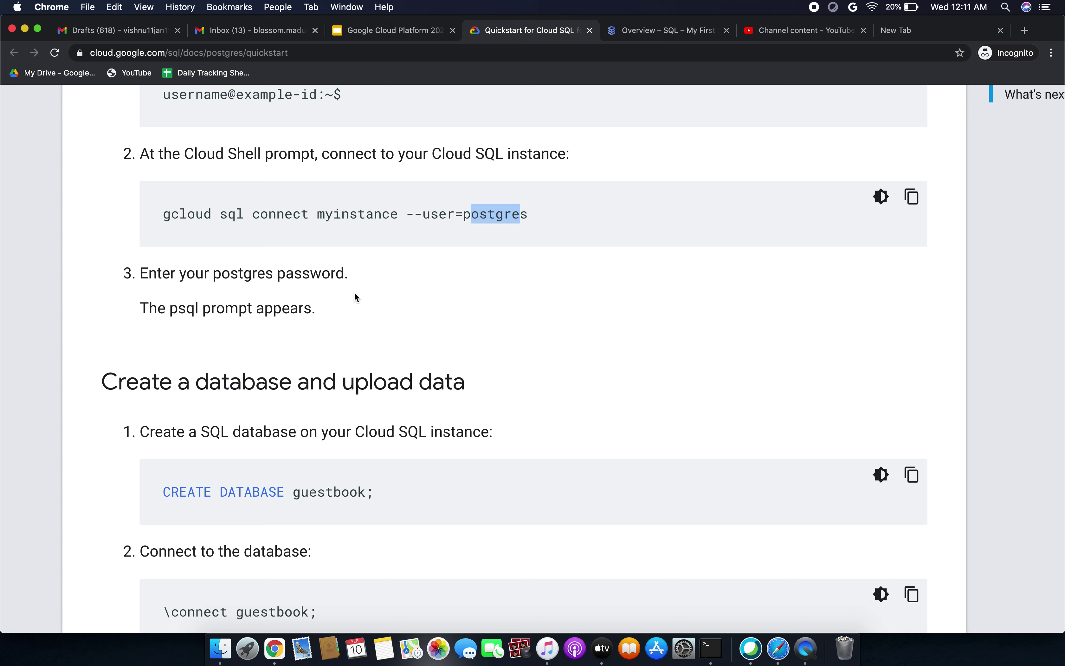
scroll(357, 297, down, 2)
scroll(355, 297, down, 3)
scroll(355, 297, up, 3)
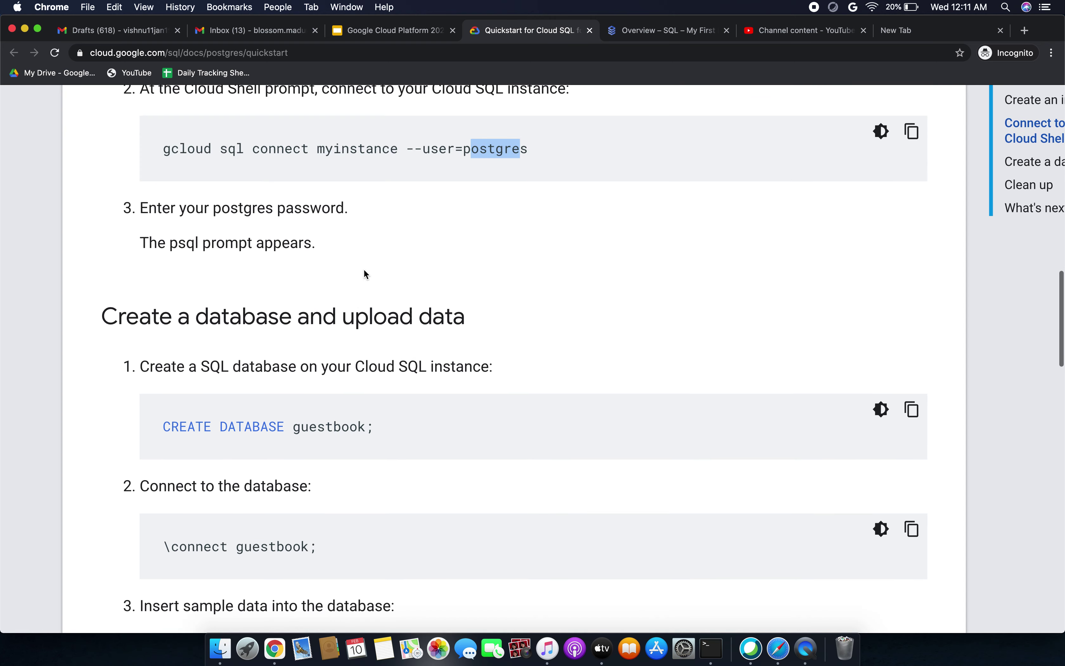
click(655, 31)
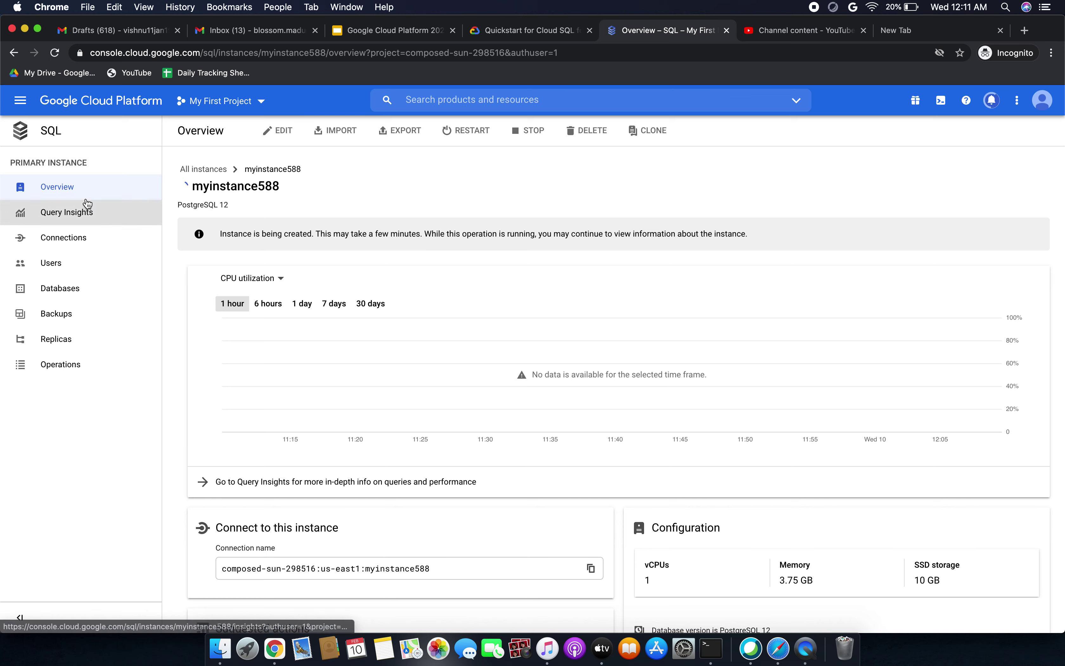
click(55, 52)
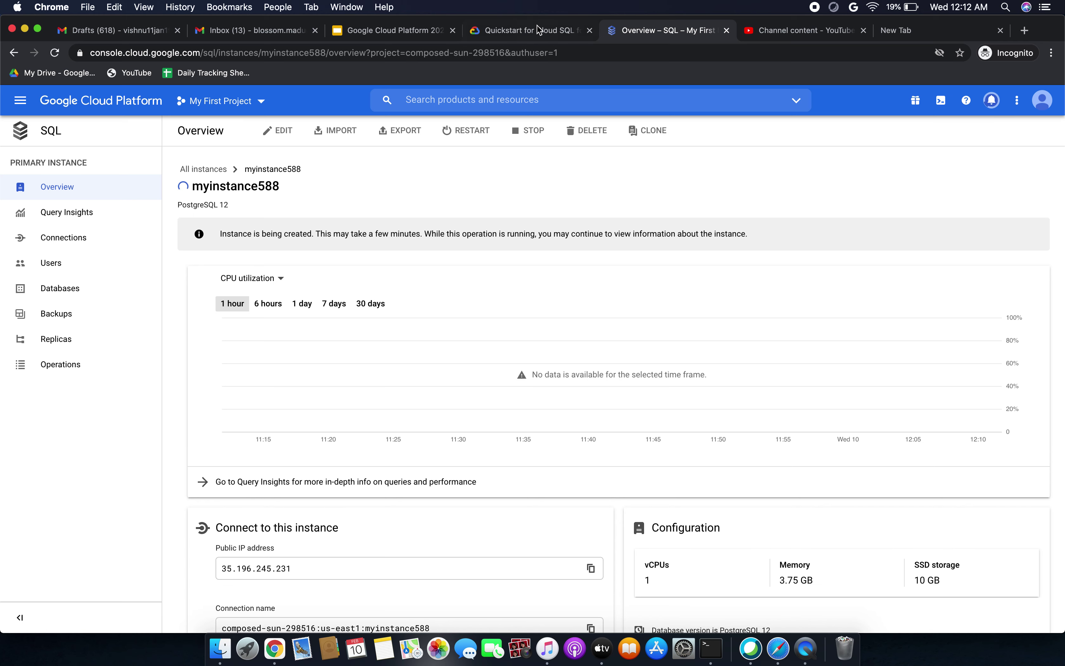
- Return to the quickstart guide's 'Create a database and upload data' section
click(525, 33)
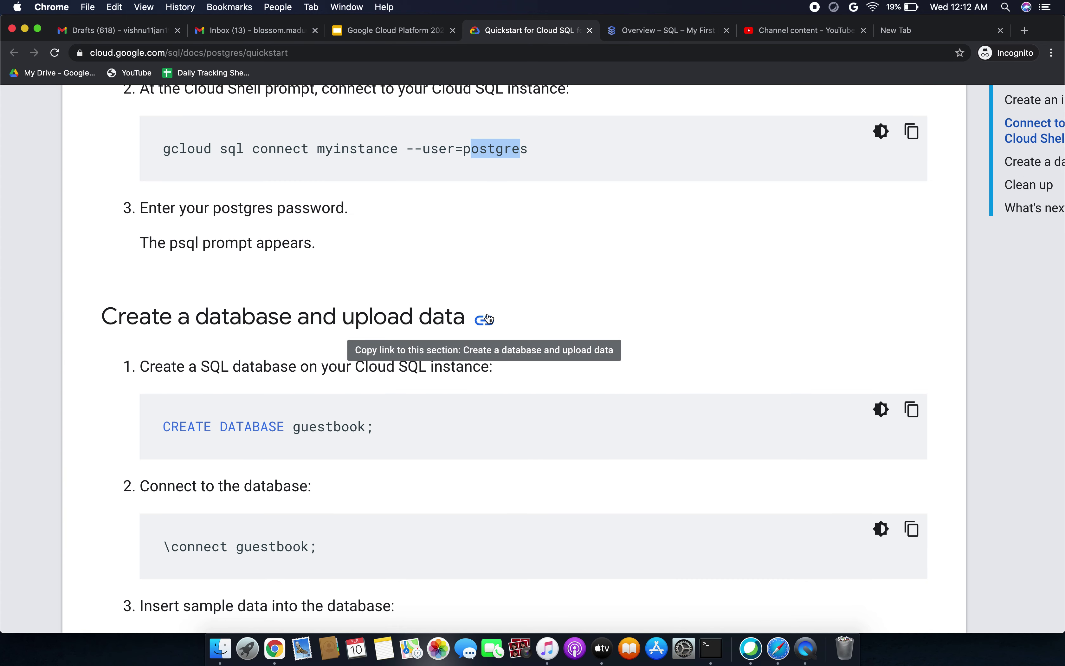
- Read down the quickstart, highlighting guestbook in the connect command
scroll(505, 264, down, 3)
scroll(505, 264, down, 2)
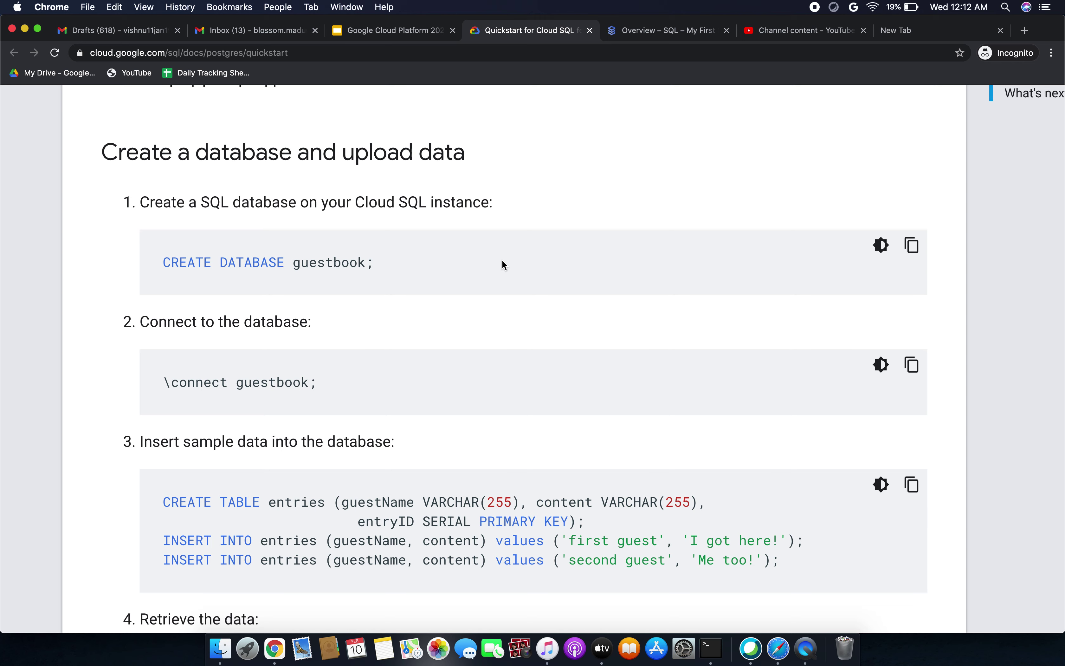
scroll(504, 264, down, 1)
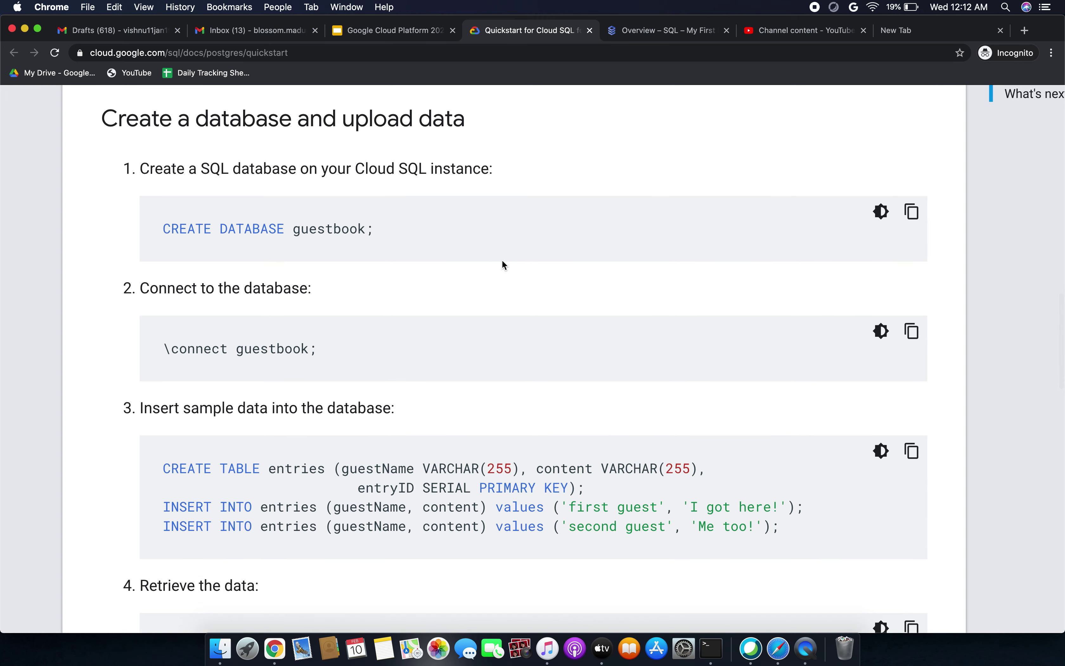
scroll(504, 264, down, 1)
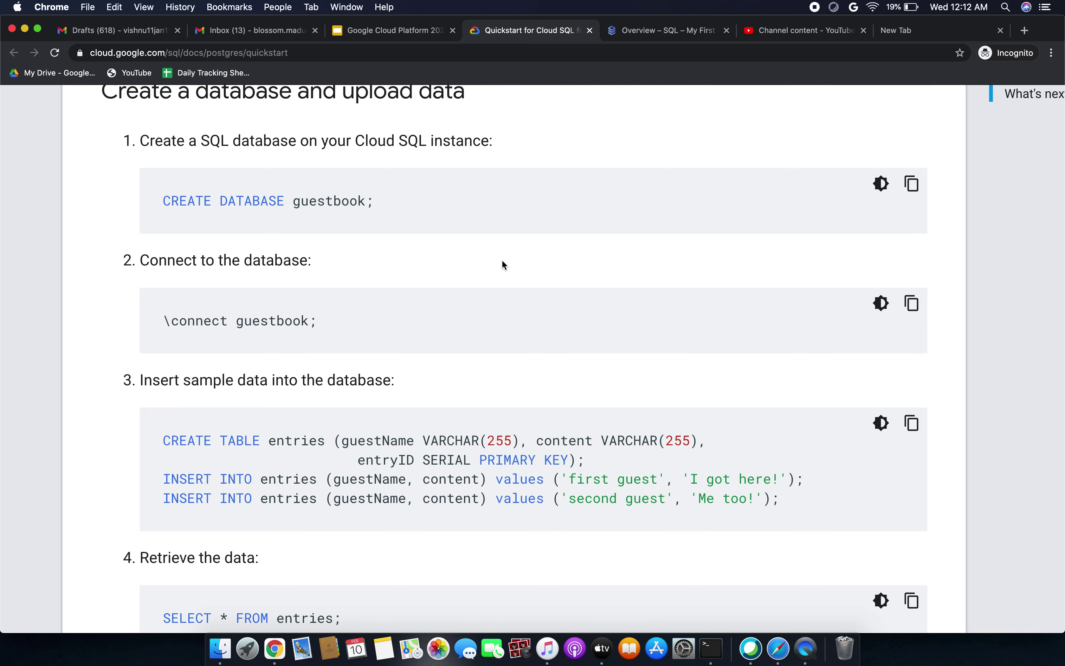
scroll(503, 261, up, 1)
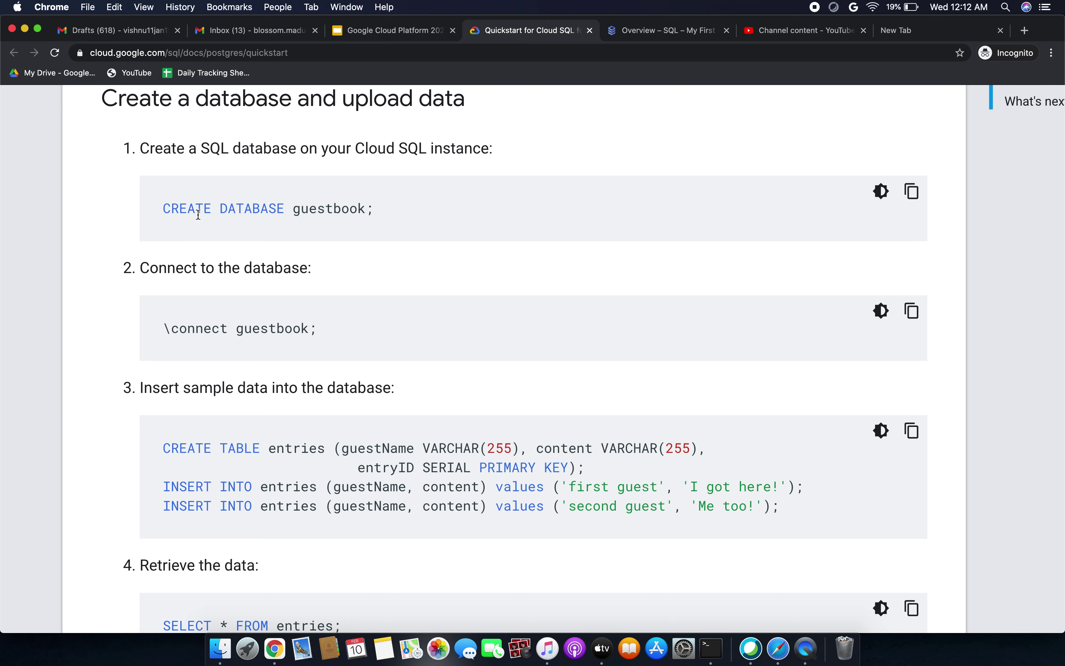
drag(302, 209, 342, 210)
scroll(344, 212, down, 1)
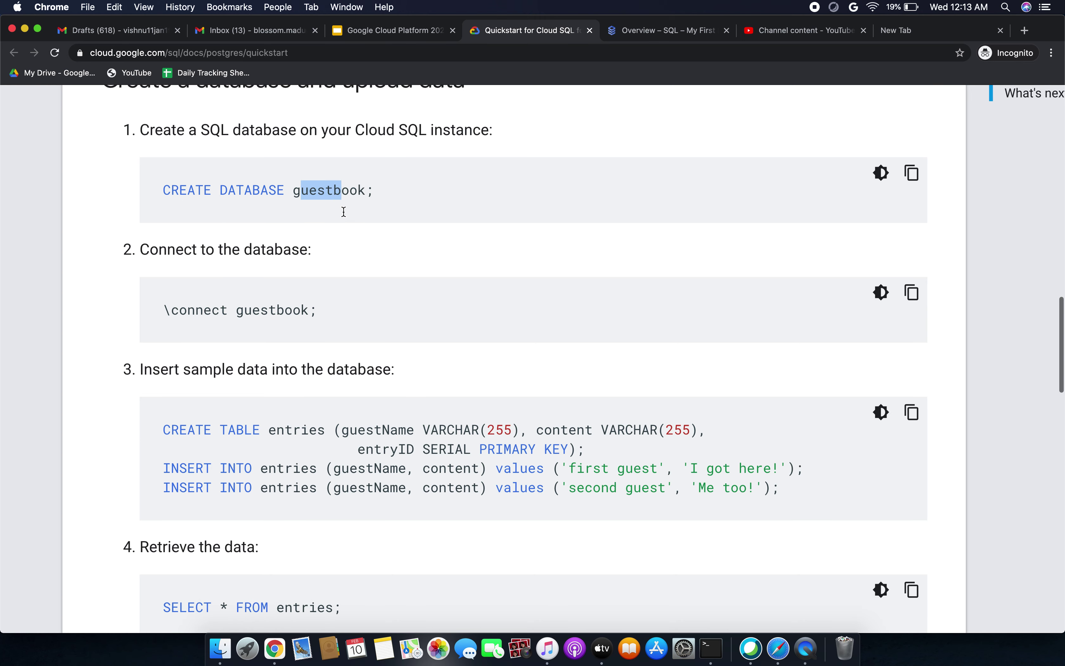
scroll(347, 247, down, 2)
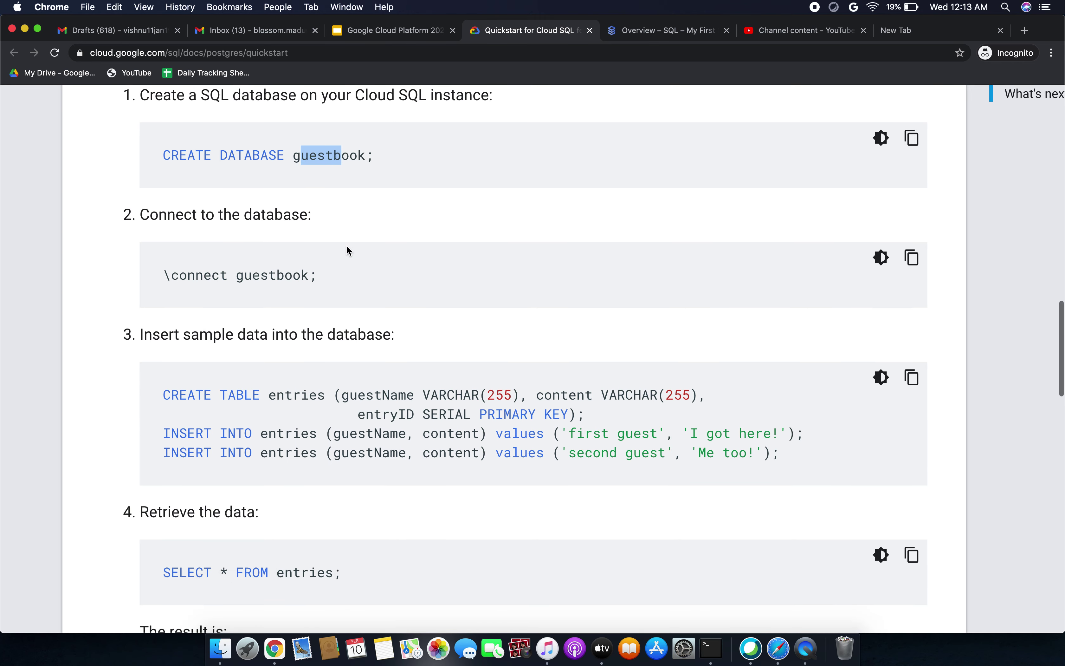
scroll(348, 249, down, 2)
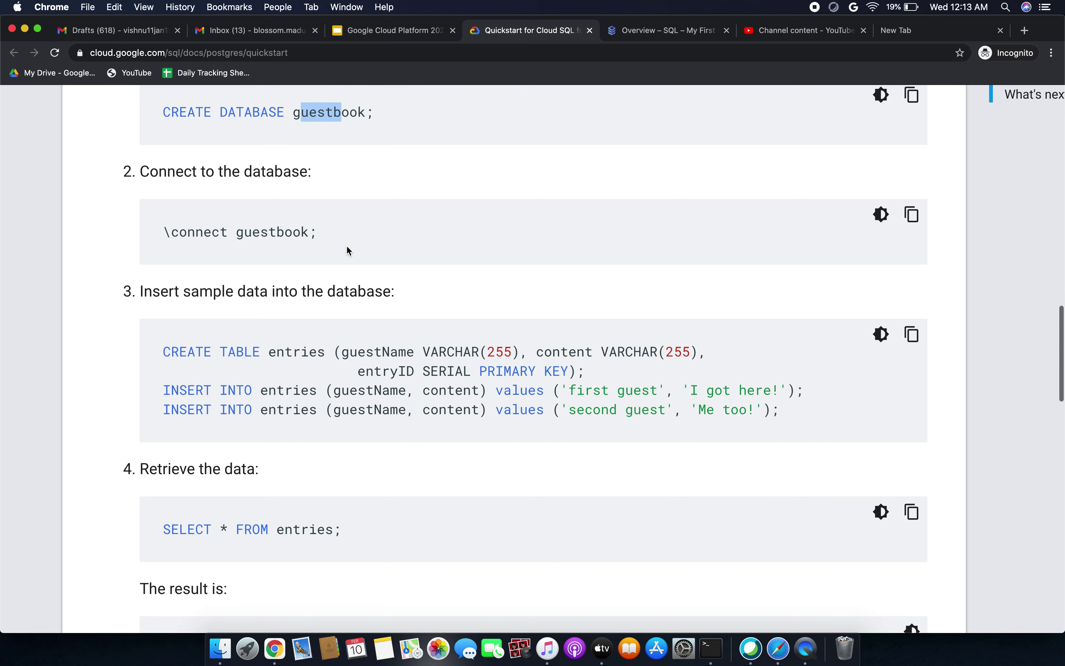
click(166, 234)
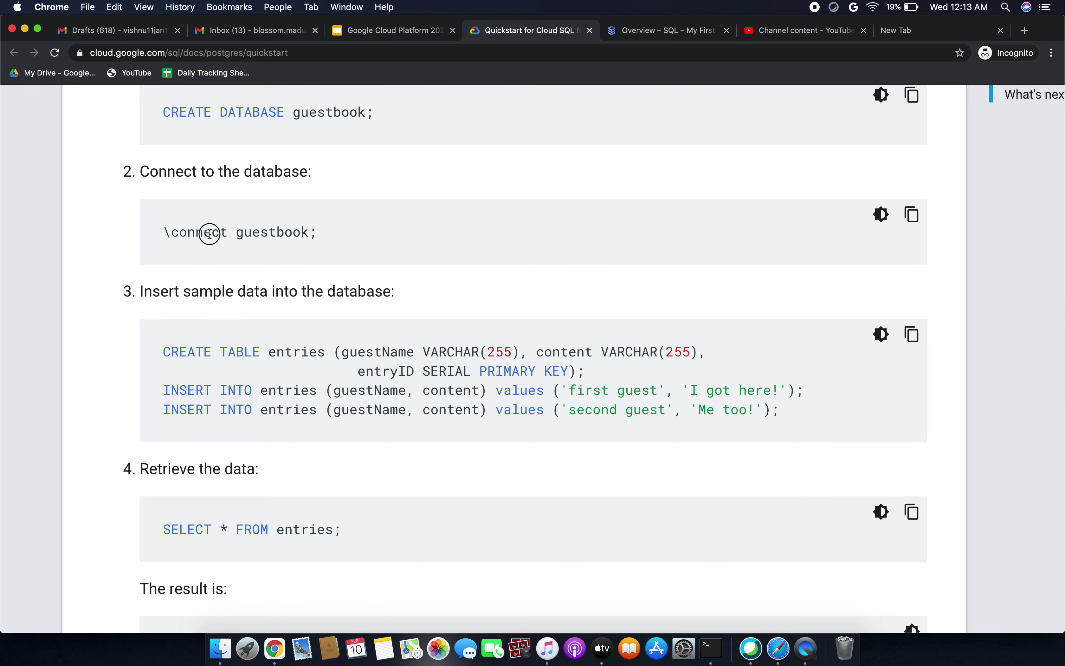
drag(245, 230, 305, 229)
scroll(304, 230, down, 3)
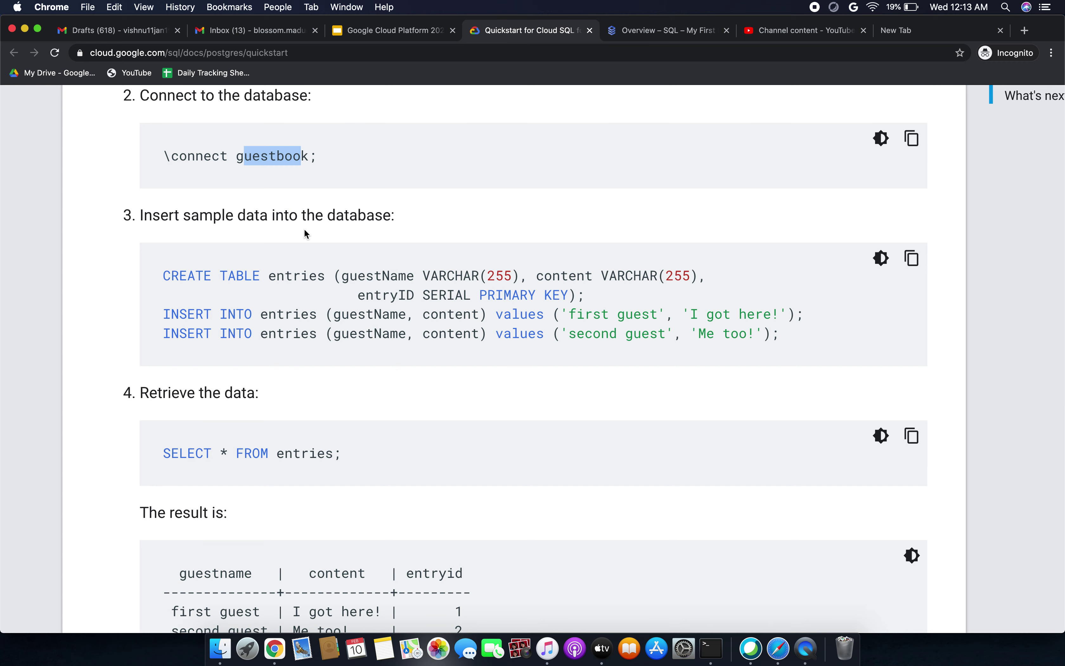
drag(307, 215, 374, 215)
- Read the Clean up section's instance name-reuse warning, then go back to the myinstance588 overview
scroll(374, 216, down, 4)
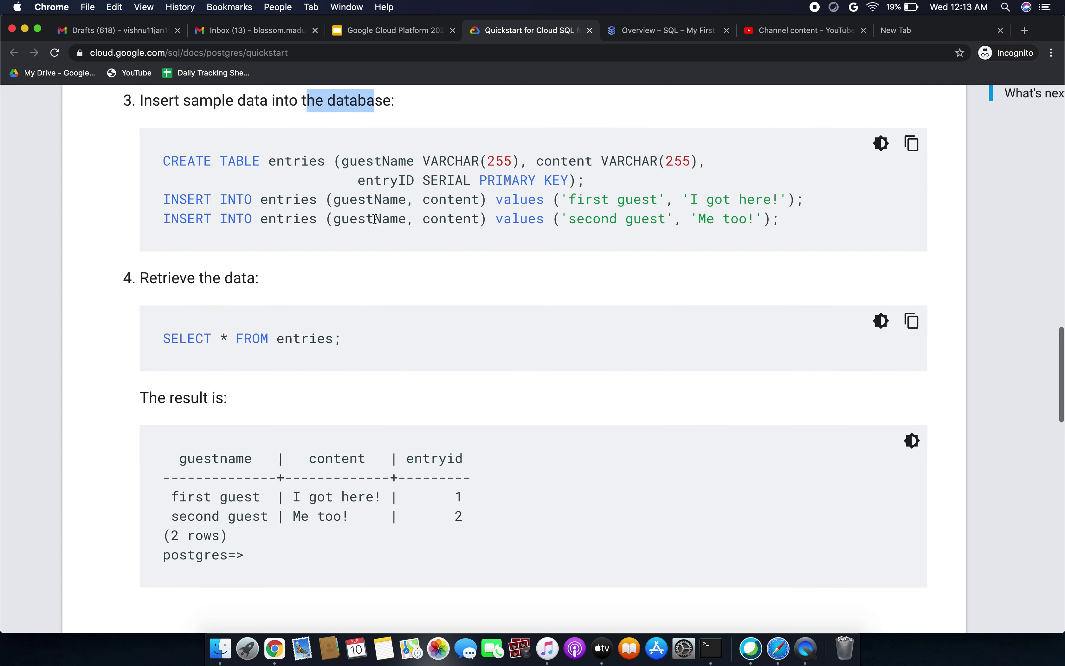
scroll(212, 309, down, 10)
scroll(213, 308, down, 8)
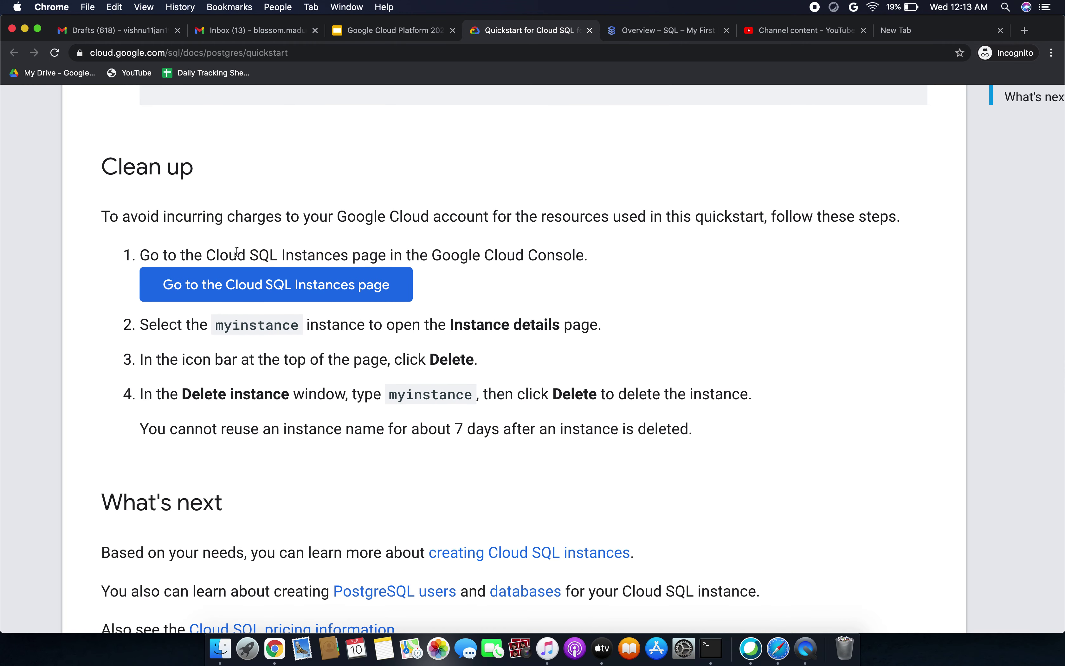
scroll(237, 252, up, 2)
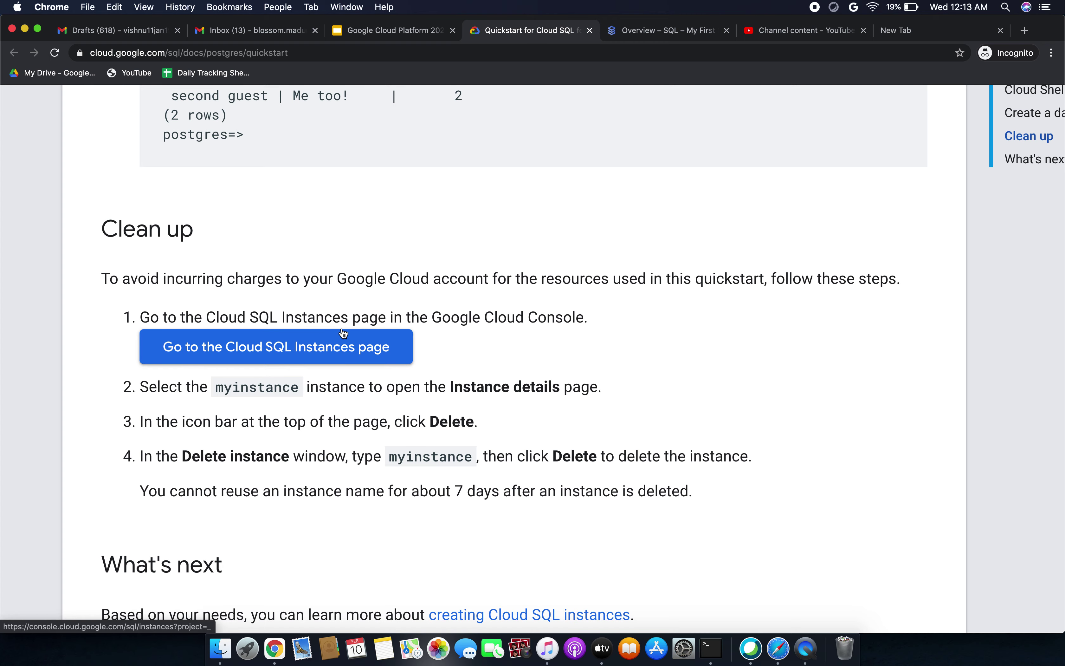
scroll(435, 322, down, 2)
scroll(434, 321, up, 4)
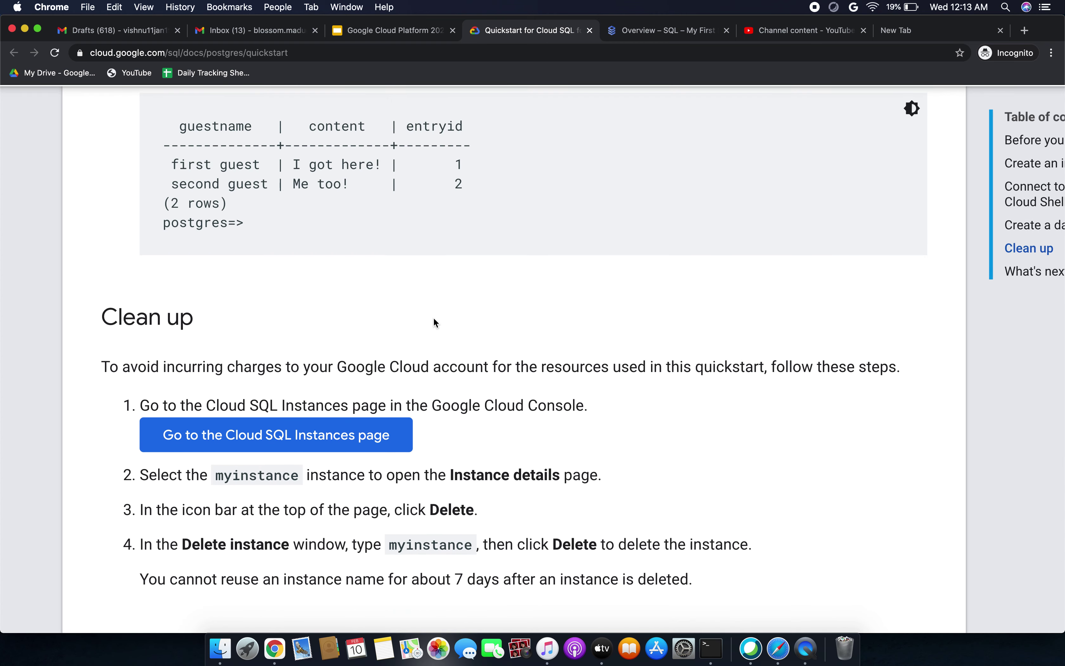
scroll(485, 200, down, 5)
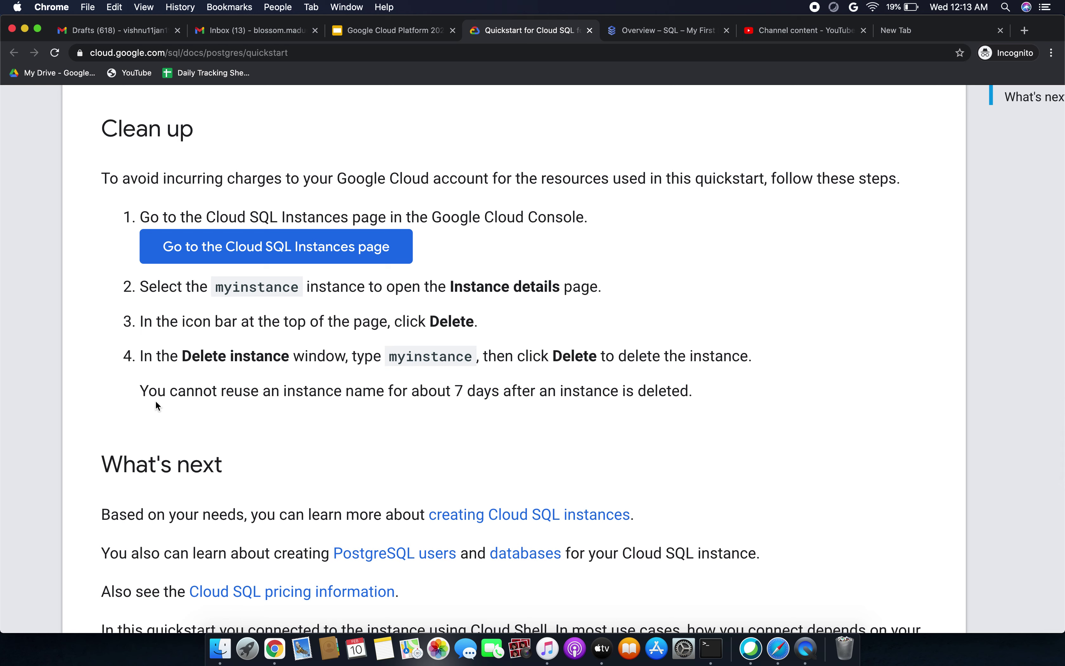
drag(171, 392, 395, 390)
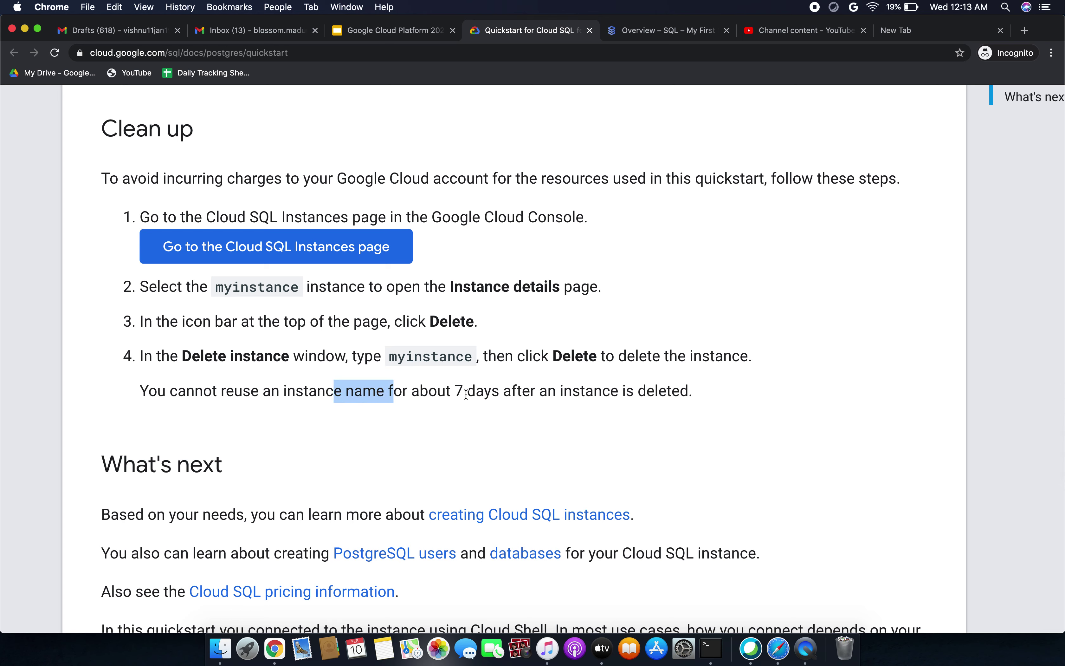
drag(504, 391, 605, 396)
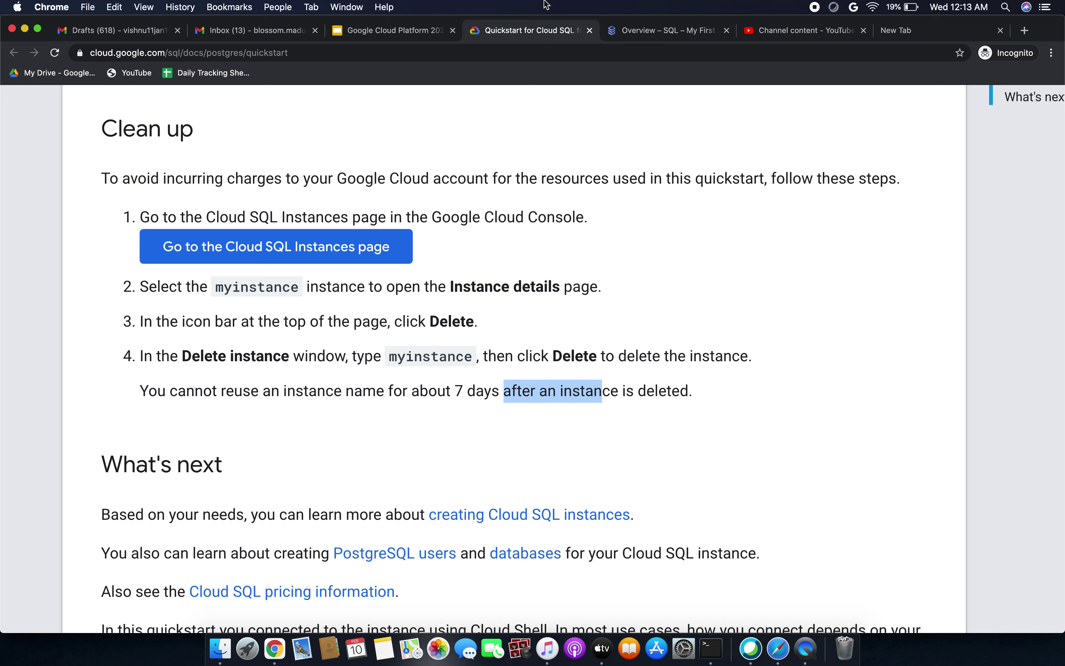
click(623, 35)
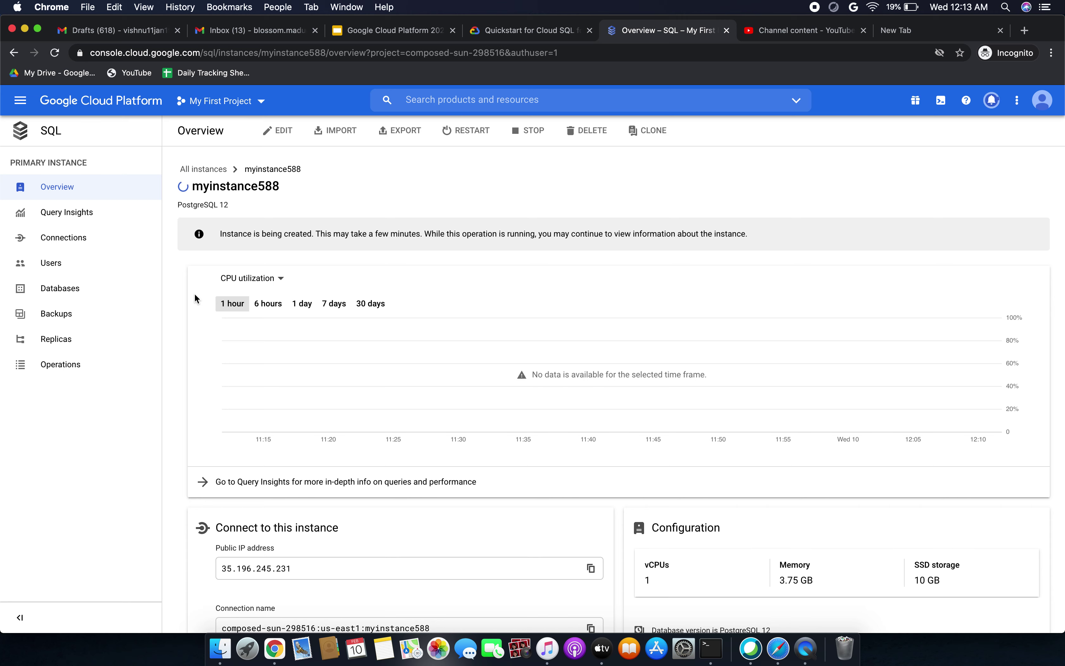
- Reload the overview until myinstance588 is Runnable, showing 36.43% CPU utilization
click(56, 54)
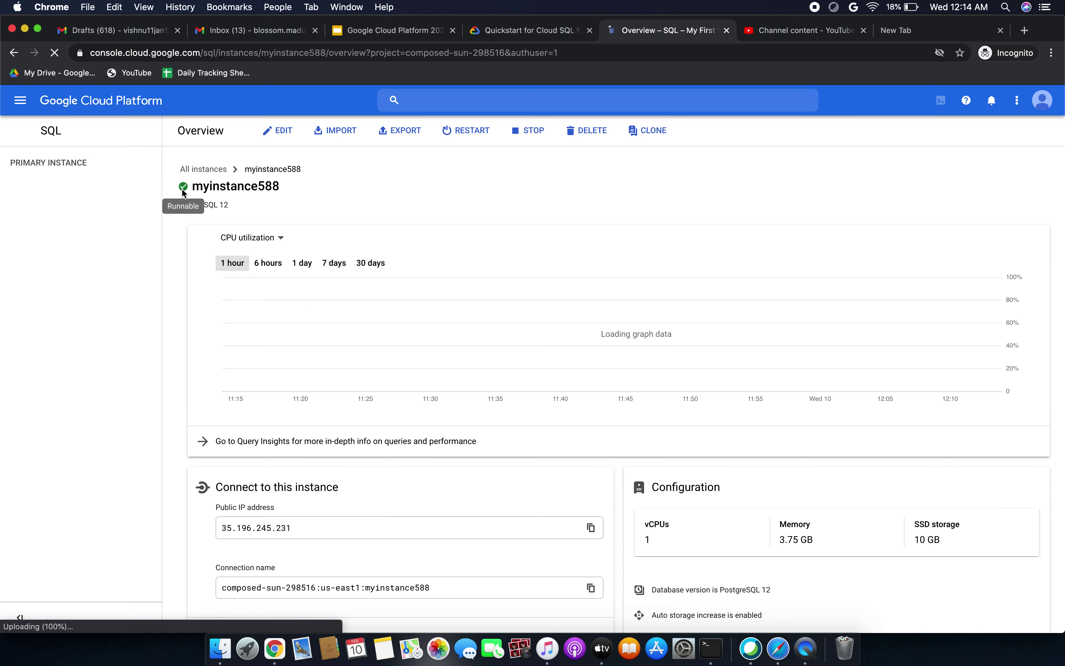
drag(202, 187, 289, 193)
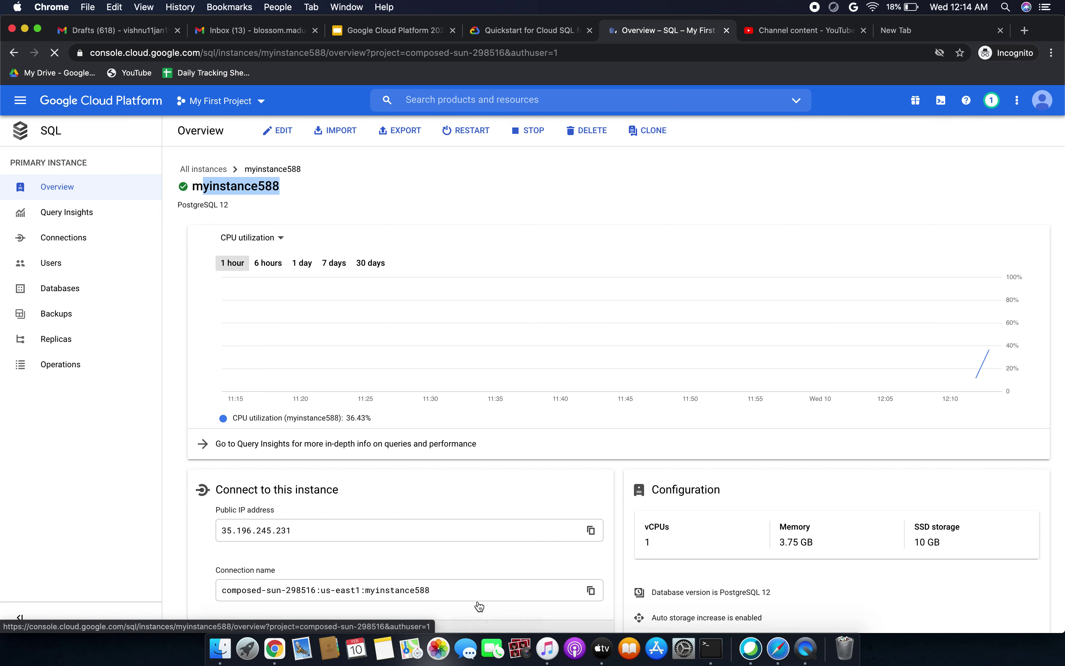
- Start a Cloud Shell terminal for project composed-sun-298516 and enlarge its panel
click(949, 101)
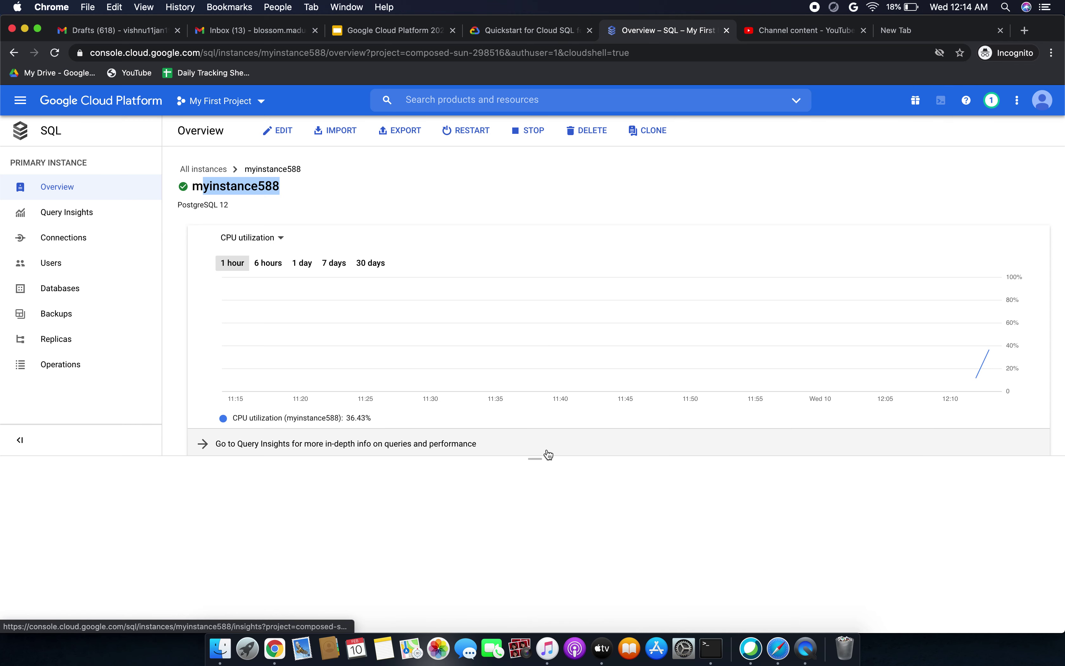
drag(534, 460, 539, 203)
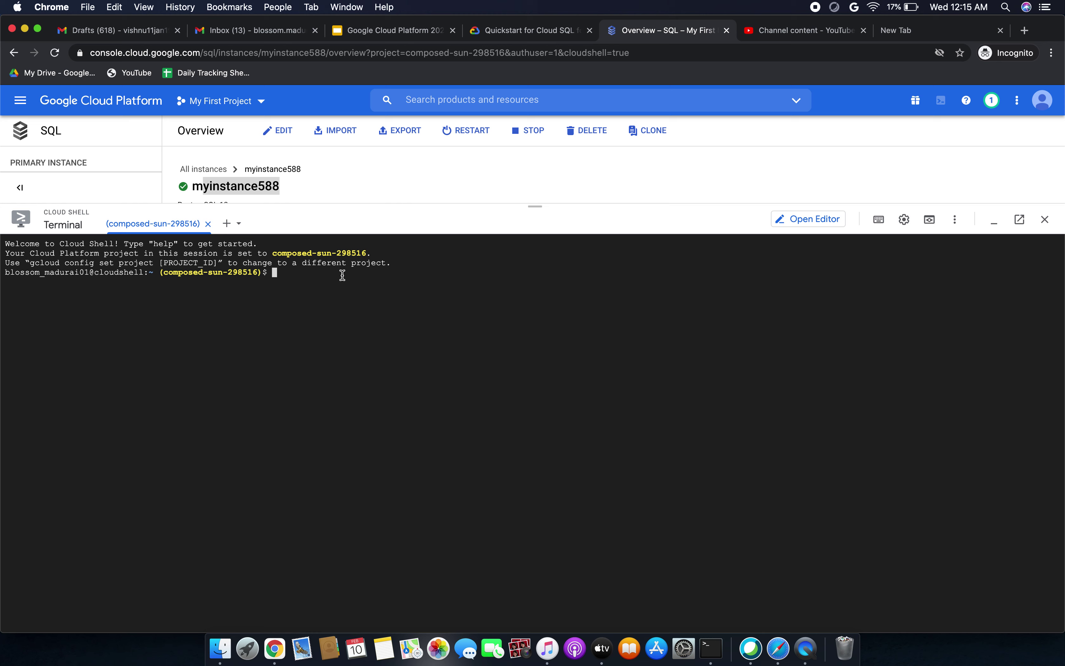
- Enlarge the terminal font and run 'gcloud sql connect myinstance --user=postgres', which fails with 404
key(ctrl+equal)
key(ctrl+equal)
key(ctrl+equal)
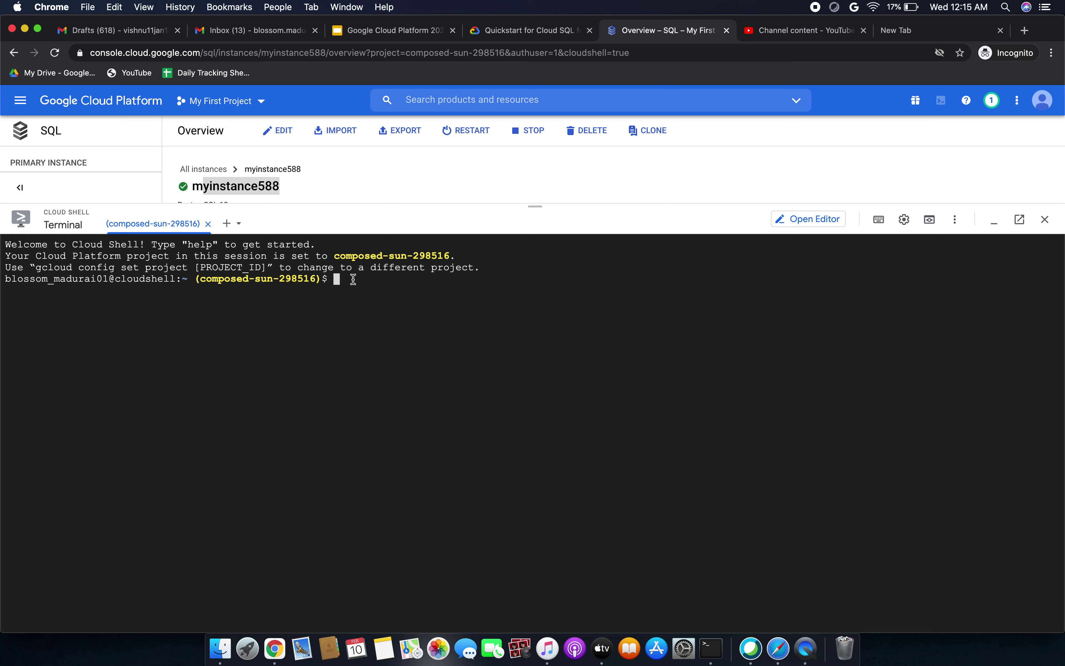
text(gcloud sql connect myinstance --user=postgres)
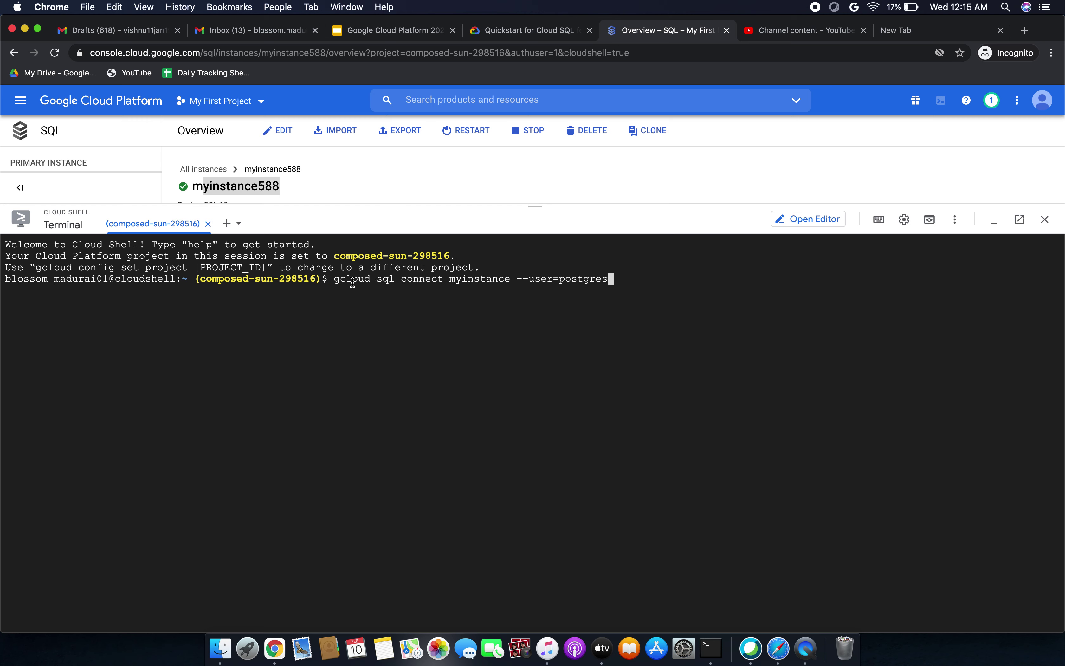
key(Return)
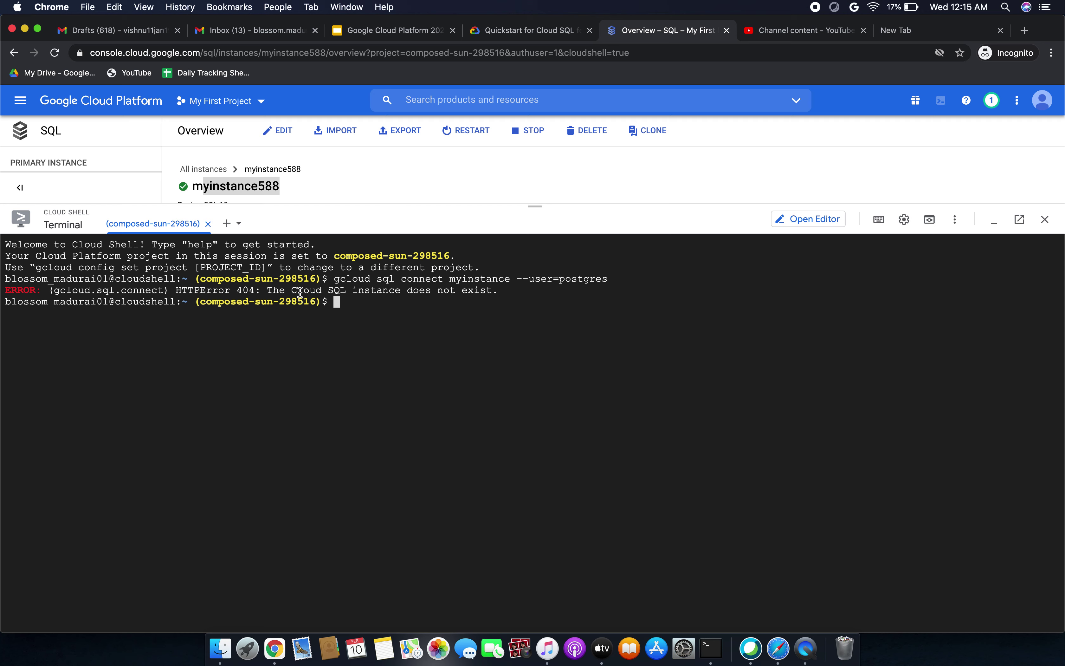
- Copy a fragment of the 404 error message and clear it from the prompt
drag(281, 289, 479, 290)
key(super+c)
click(377, 301)
key(Up)
key(super+v)
key(BackSpace)
key(BackSpace)
key(BackSpace)
key(BackSpace)
key(BackSpace)
key(BackSpace)
key(BackSpace)
key(BackSpace)
key(BackSpace)
key(super+v)
key(super+x)
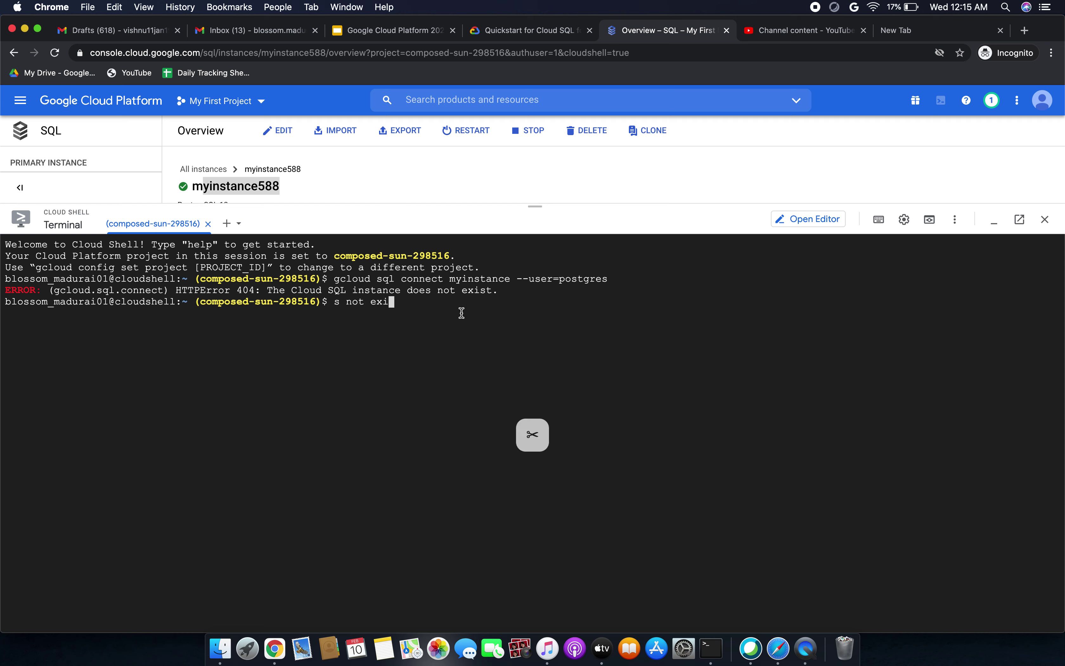
key(BackSpace)
key(BackSpace)
key(BackSpace)
key(BackSpace)
key(BackSpace)
key(BackSpace)
key(BackSpace)
key(BackSpace)
key(BackSpace)
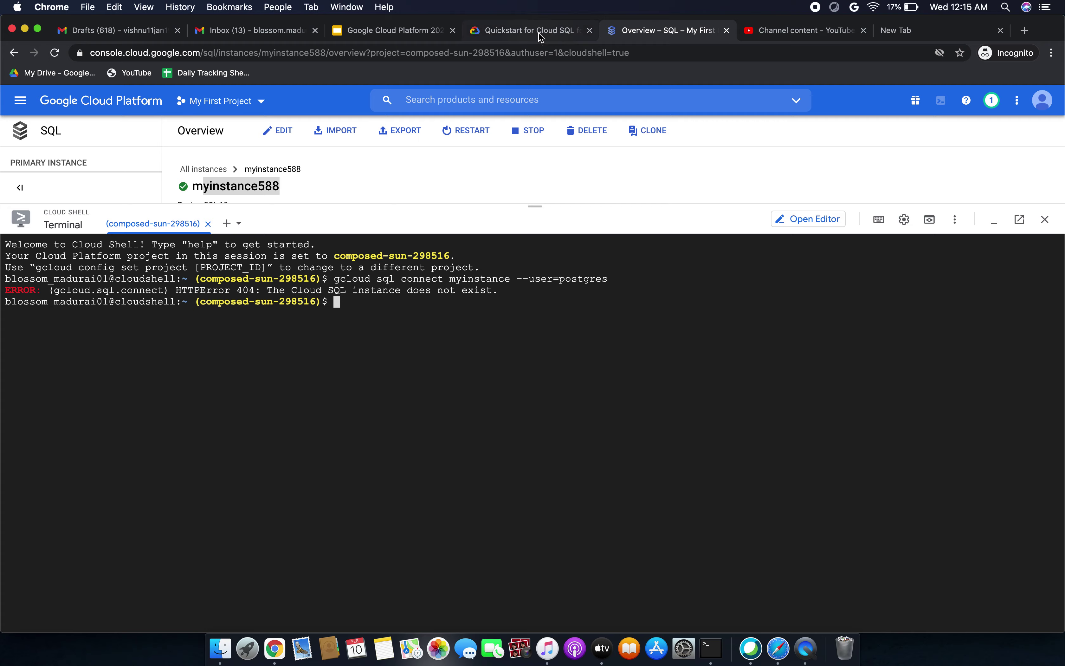
- Run the quickstart's gcloud sql connect command with the instance name changed to myinstance588
click(531, 30)
click(911, 345)
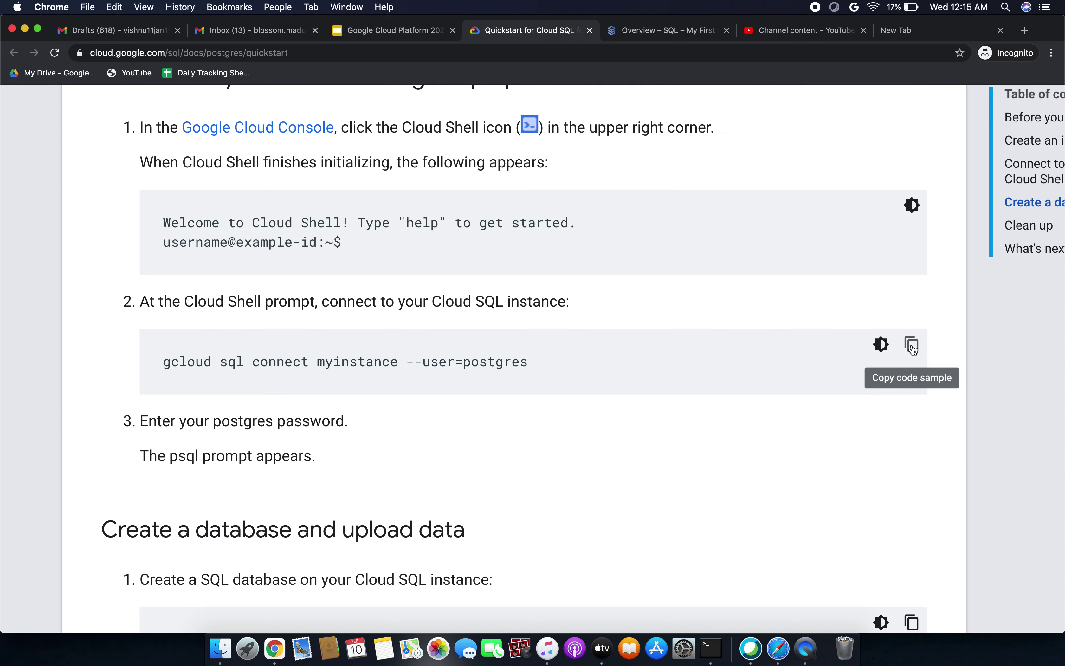
click(615, 26)
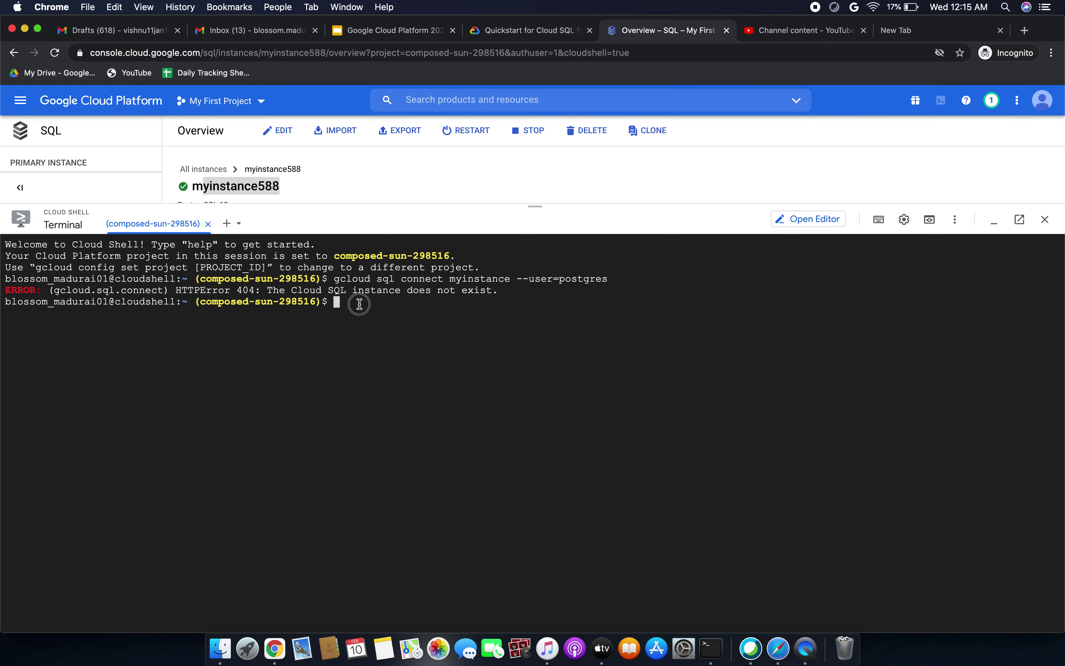
key(super+v)
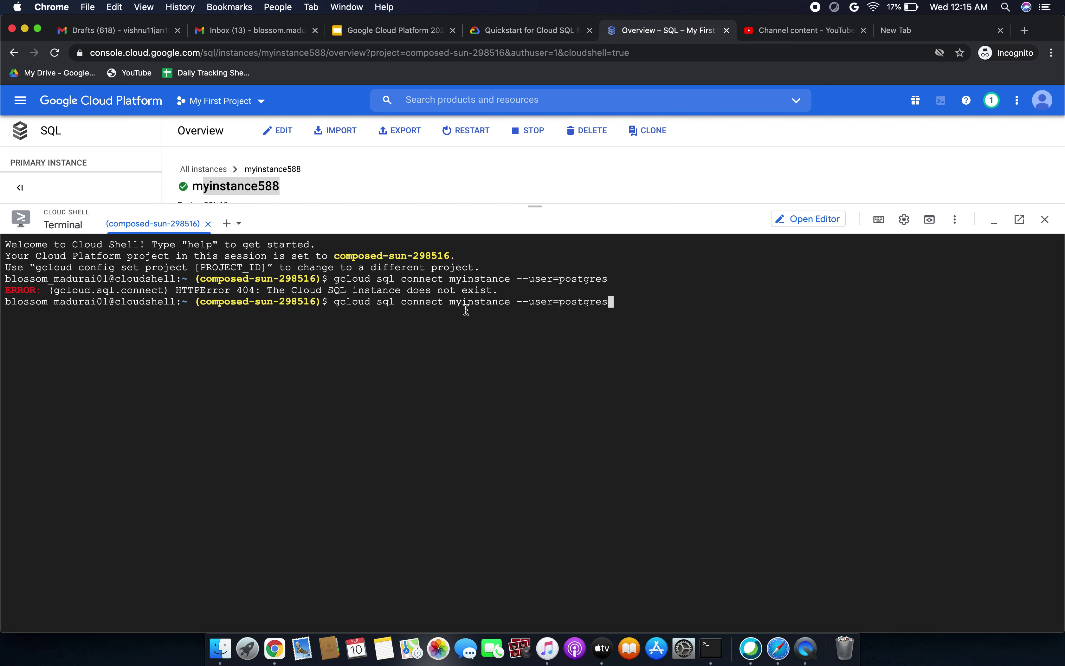
key(Left)
key(Left)
key(Left)
key(Left)
key(Left)
key(Left)
key(Left)
key(Left)
key(Left)
key(Left)
key(Left)
key(Left)
key(Left)
key(Left)
key(Left)
key(Left)
key(Left)
key(Left)
key(Left)
key(Right)
key(Right)
key(Right)
text(588)
key(Return)
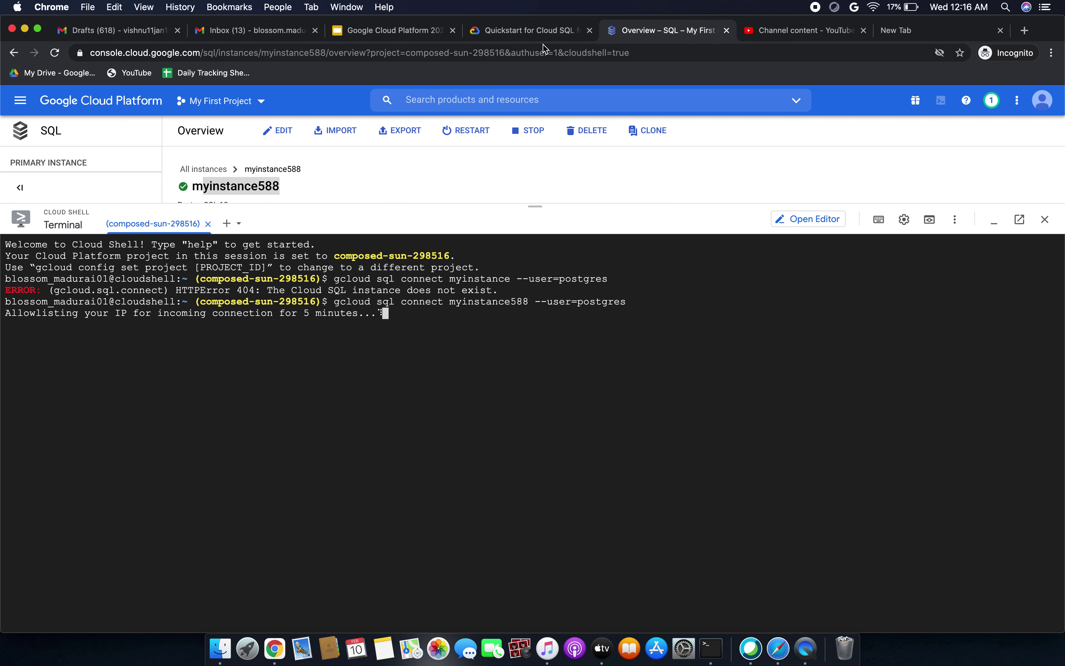
- Enter the postgres password to reach the psql prompt on myinstance588
click(522, 34)
scroll(473, 332, down, 2)
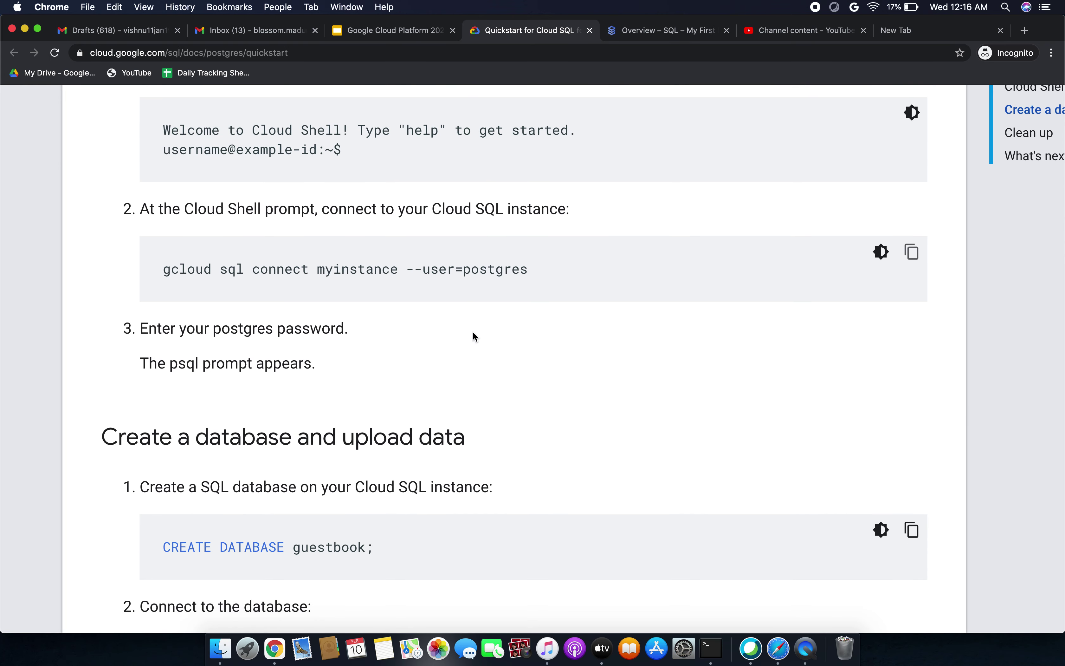
click(646, 35)
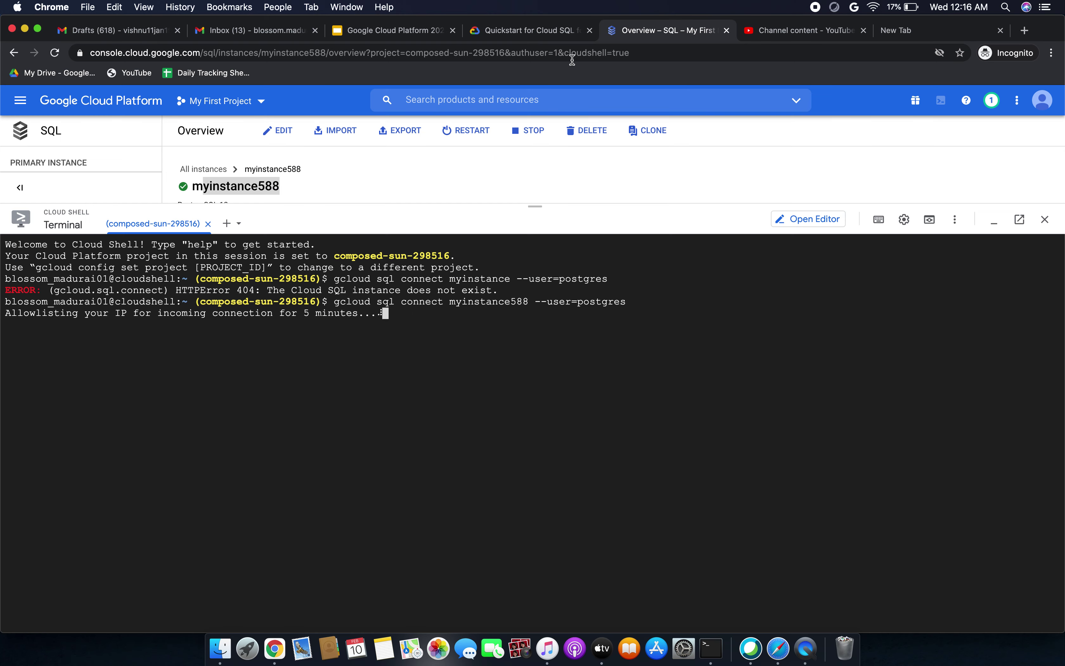
click(548, 35)
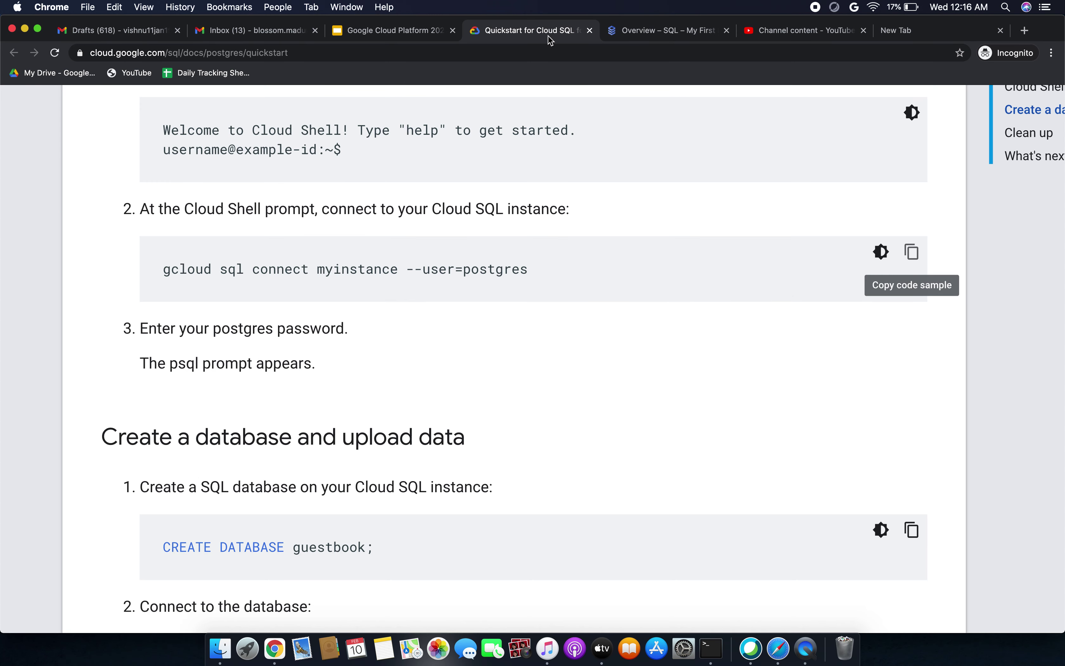
click(654, 33)
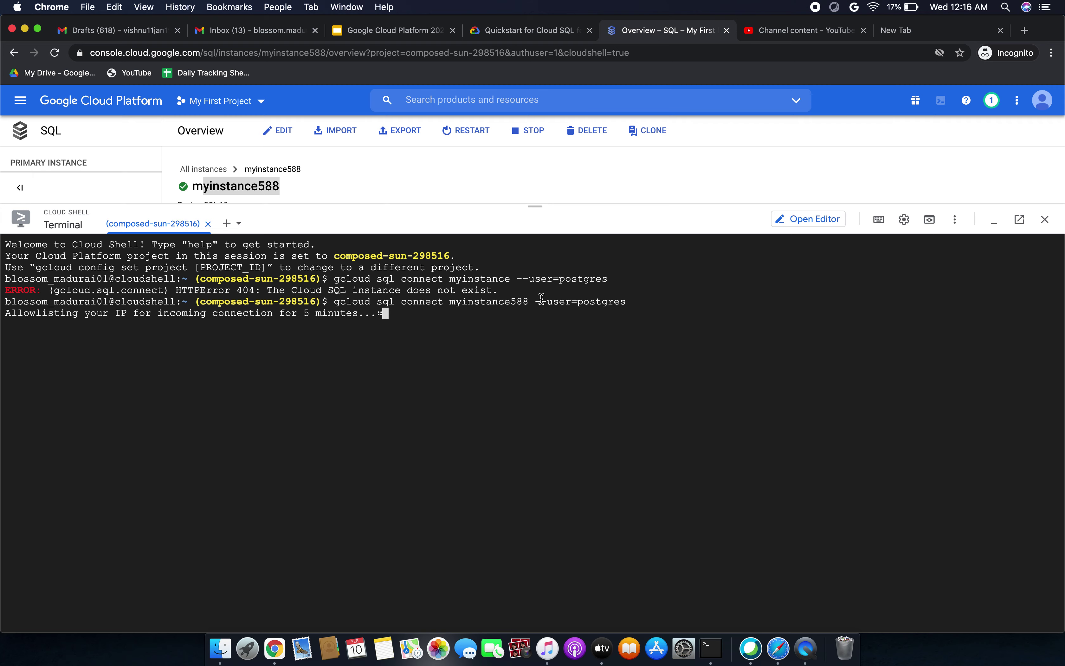
click(554, 32)
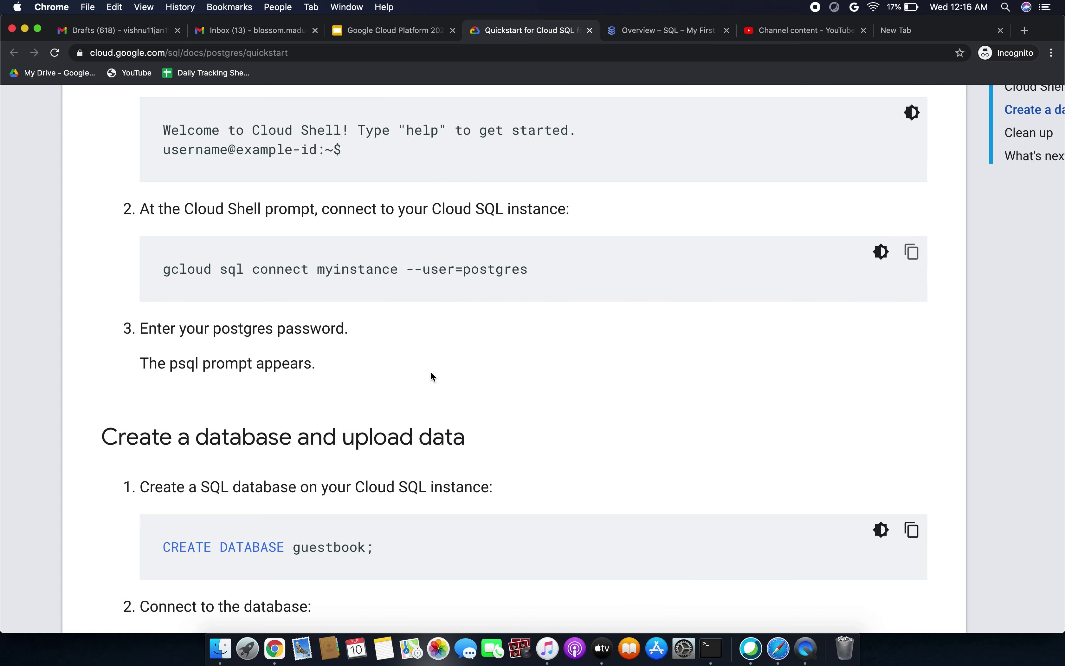
scroll(430, 371, down, 7)
click(647, 31)
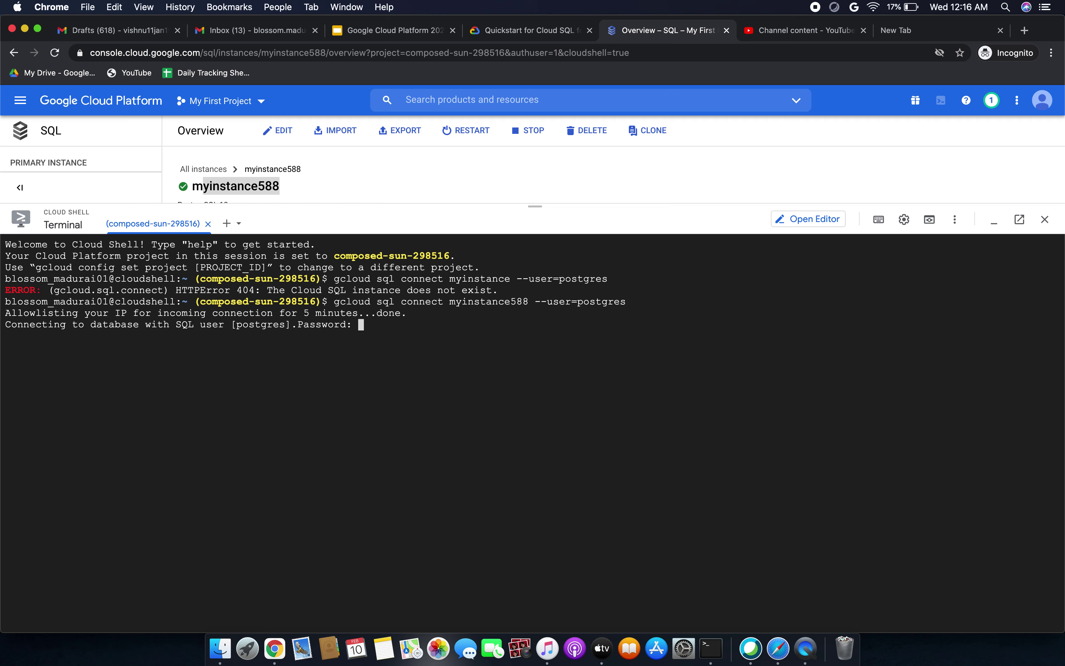
key(Return)
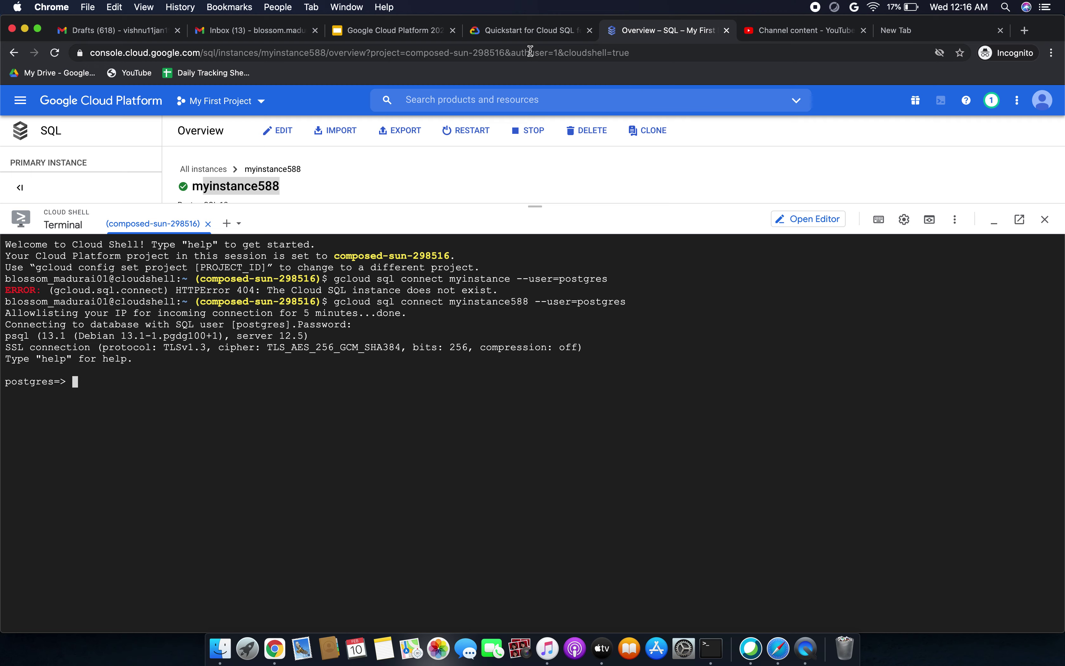
click(526, 29)
scroll(556, 295, down, 1)
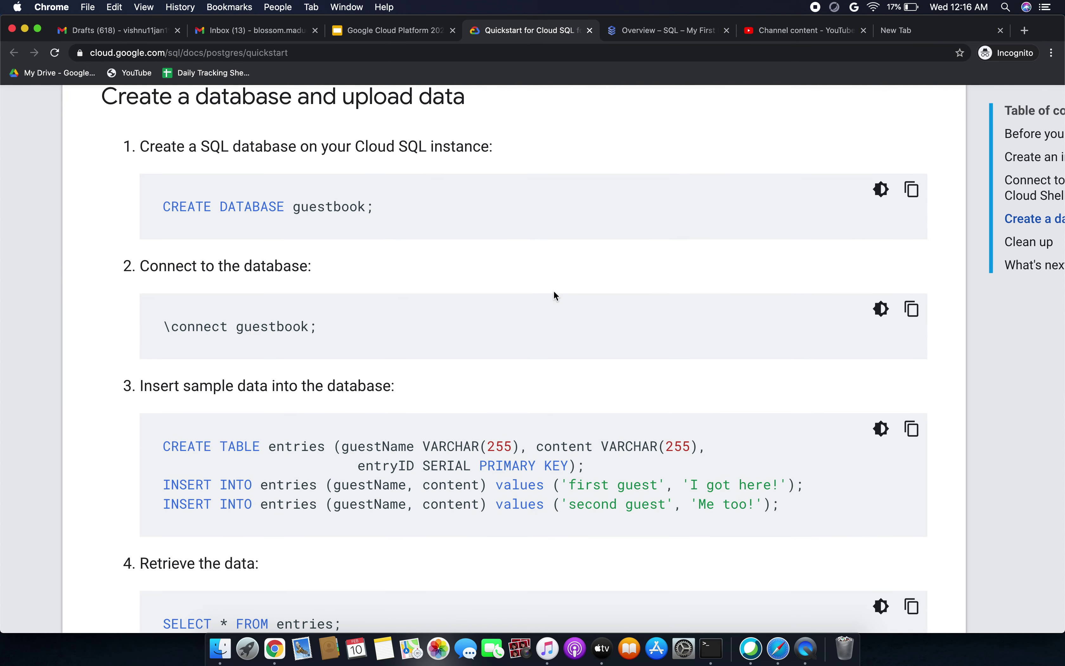
- Run CREATE DATABASE guestbook; in the psql session
click(913, 191)
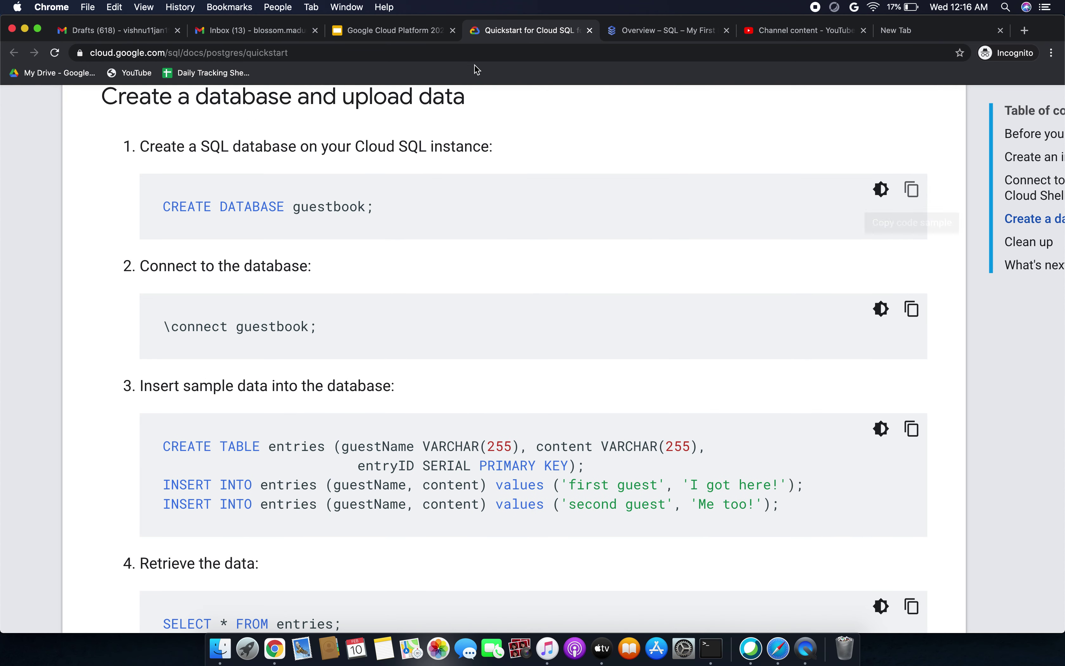
click(641, 31)
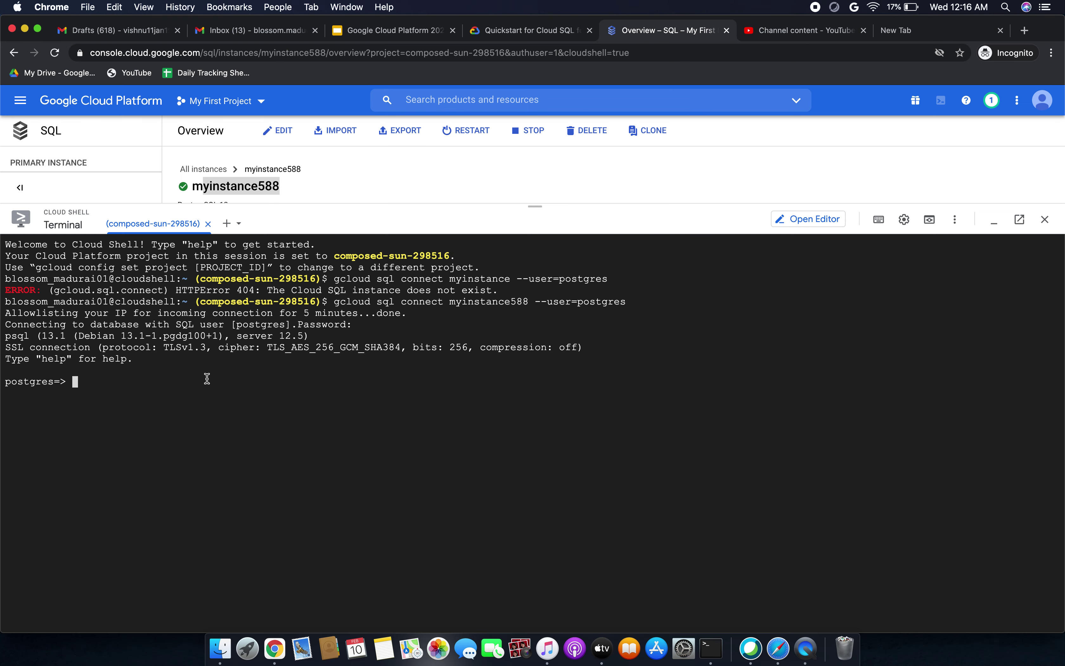
key(super+v)
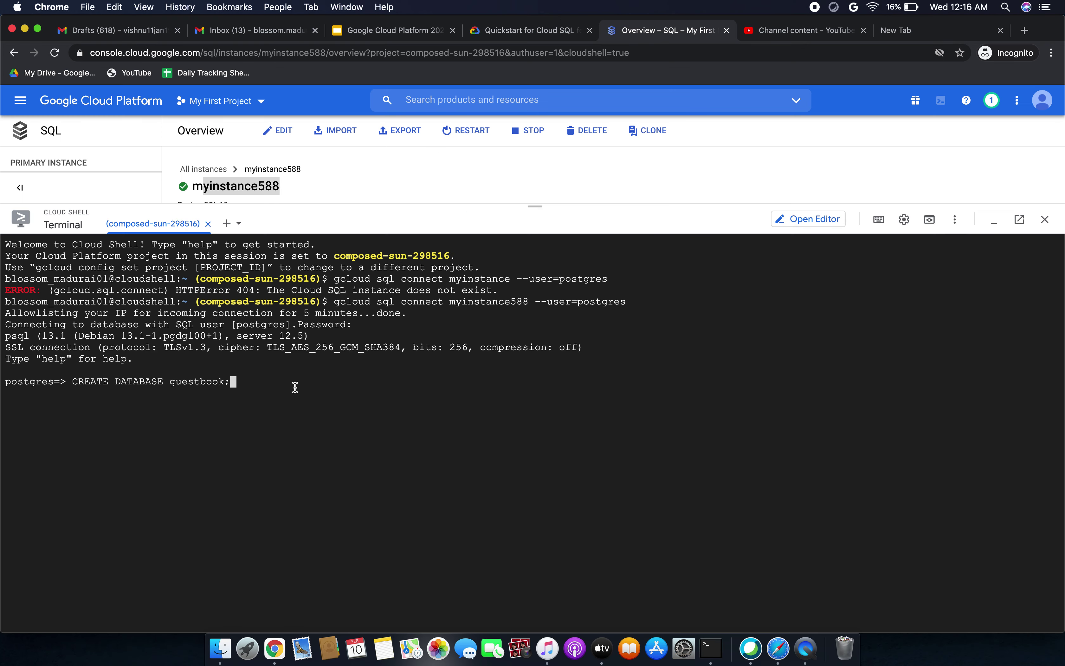
key(Return)
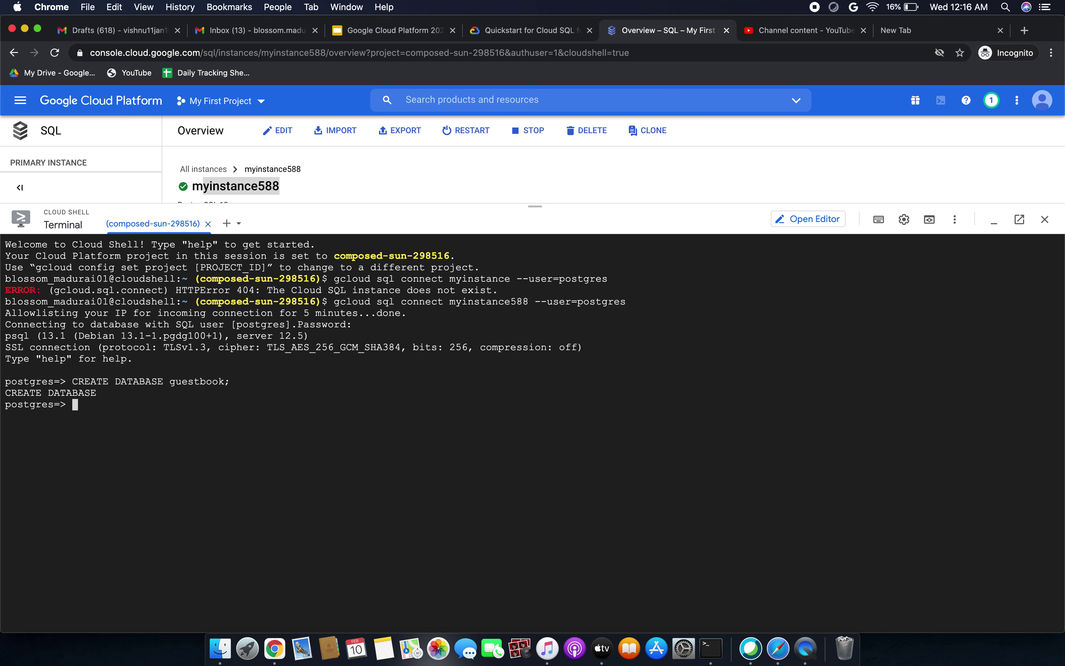
- Run \connect guestbook; to switch the psql session to the guestbook database
click(528, 33)
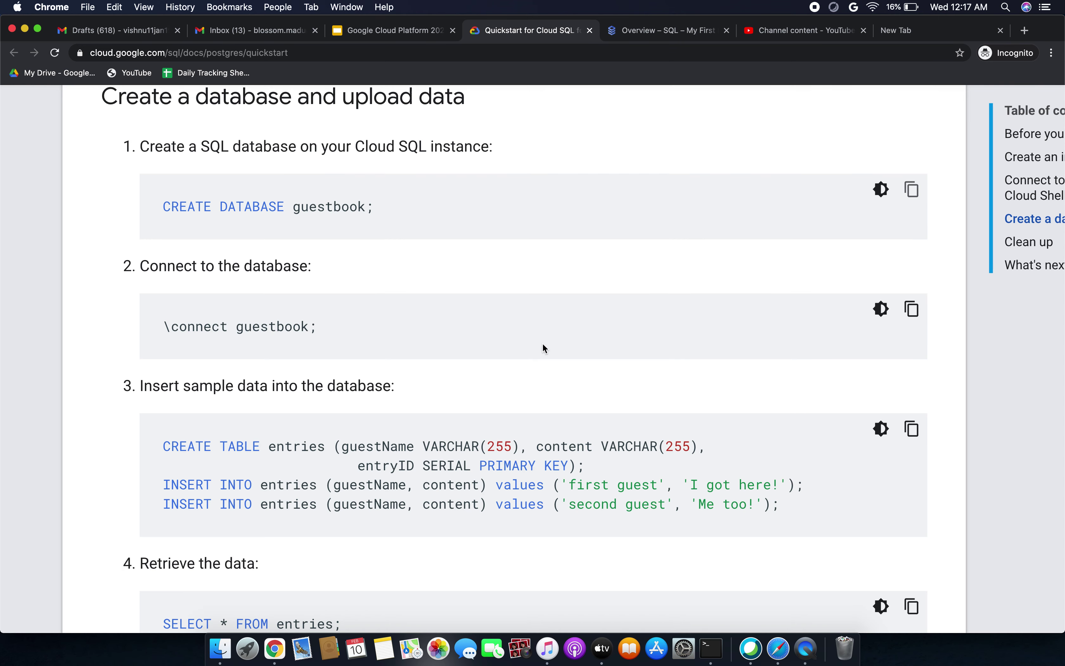
click(912, 309)
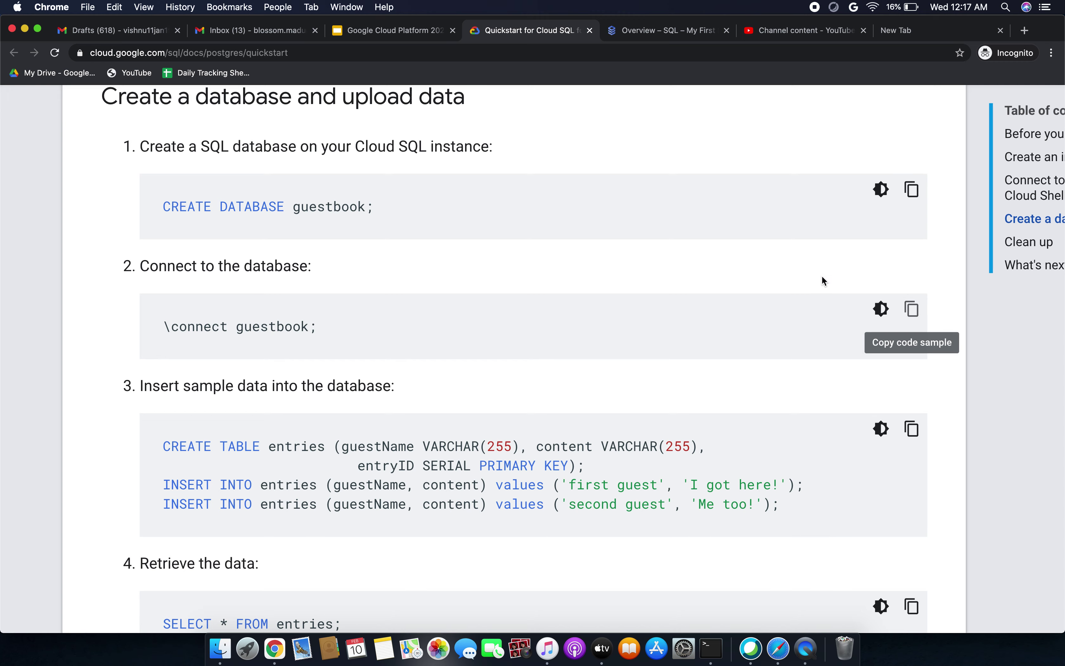
click(670, 31)
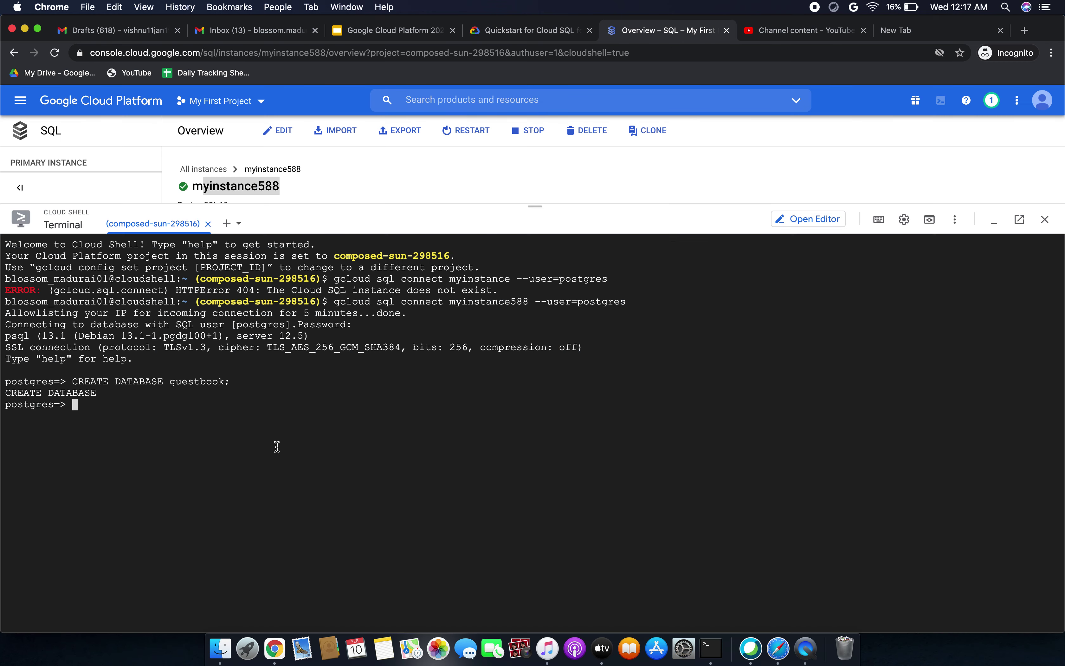
key(super+v)
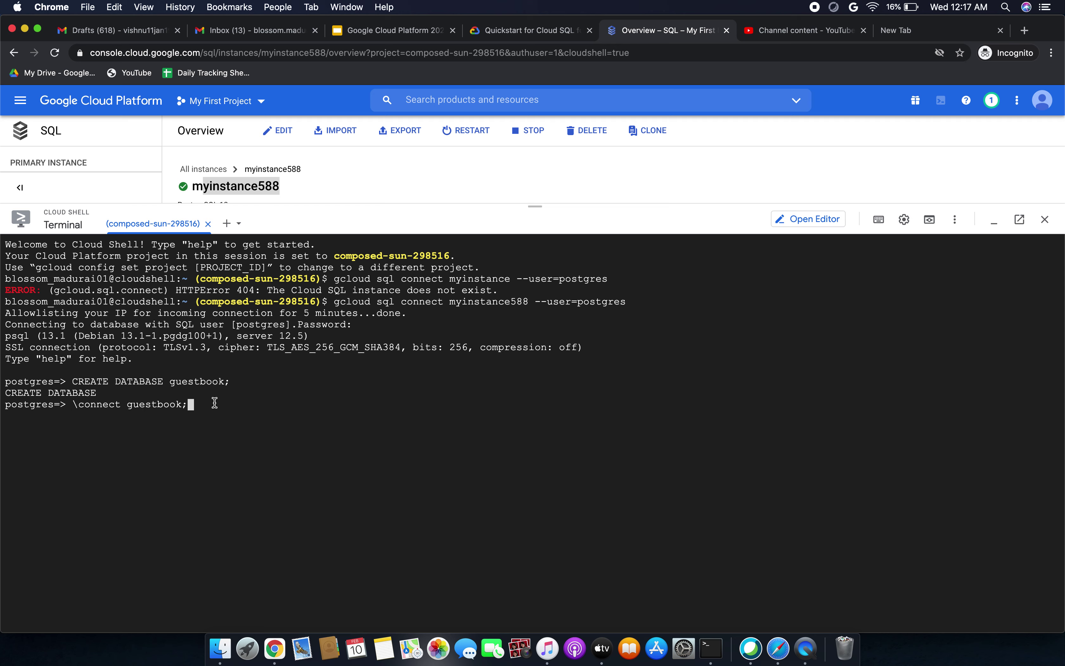
key(Return)
key(Return)
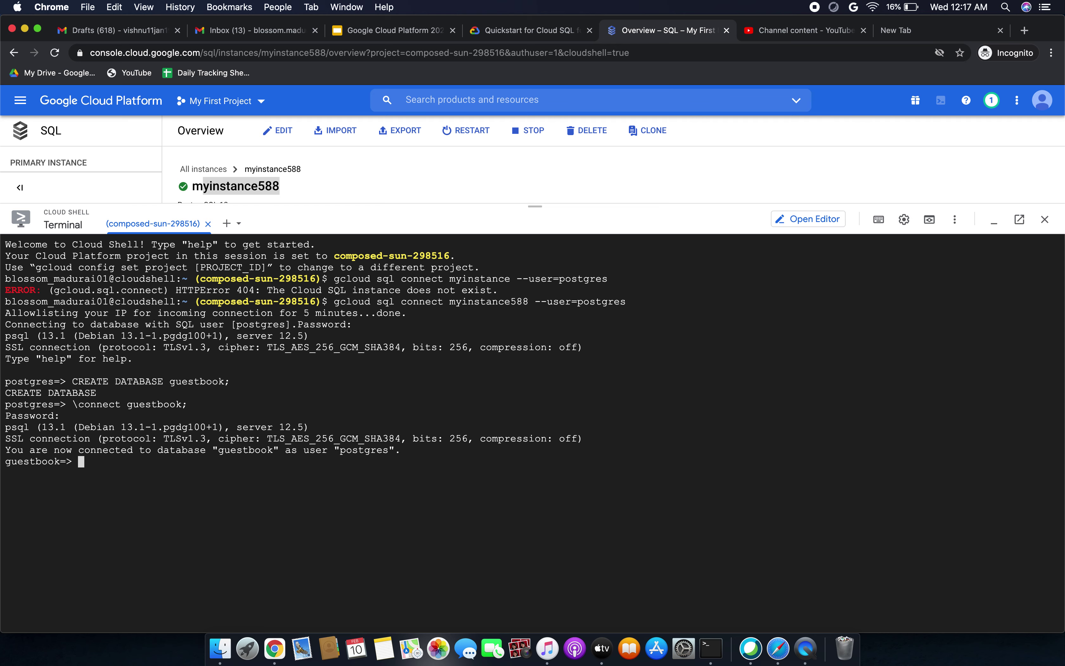
- Run the quickstart's CREATE TABLE entries and two INSERT statements for 'first guest' and 'second guest'
click(541, 31)
scroll(455, 298, down, 2)
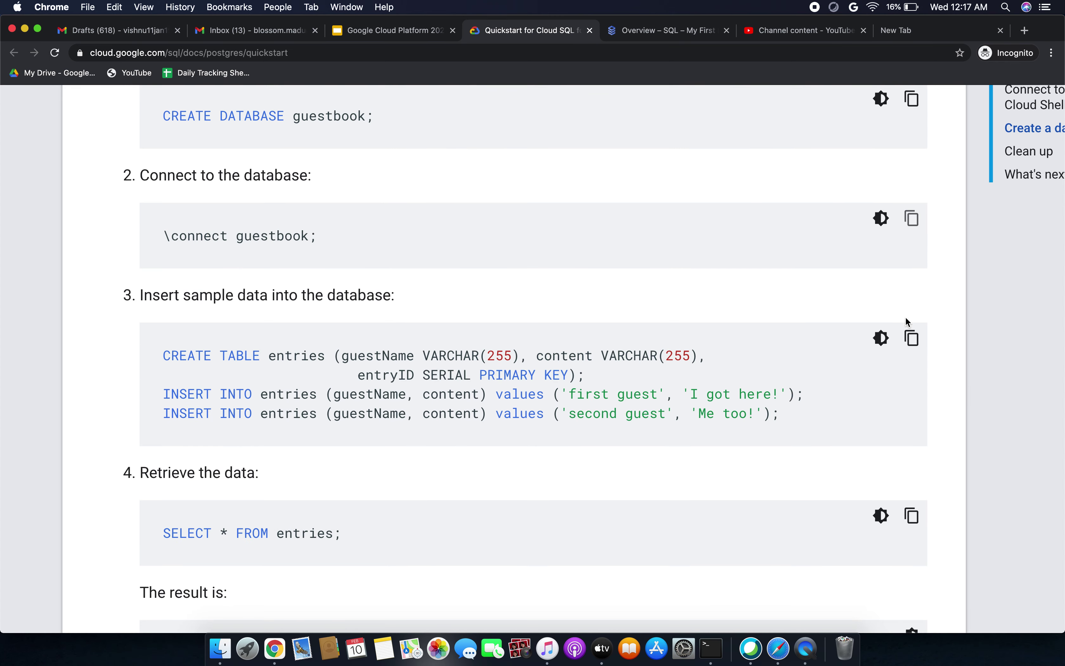
click(914, 338)
click(679, 35)
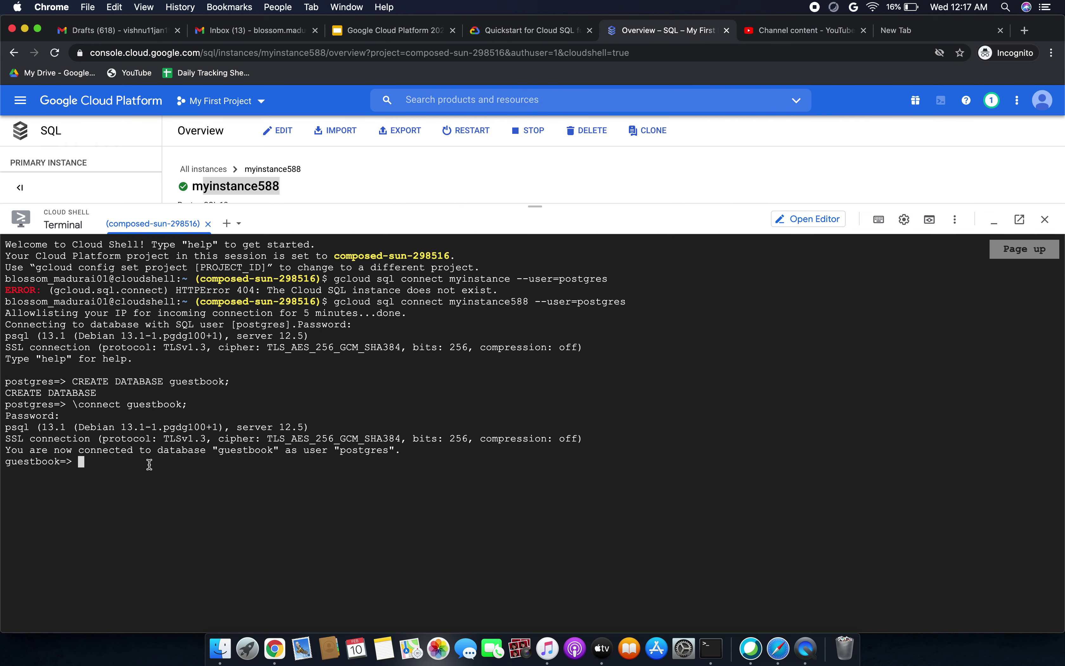
key(super+v)
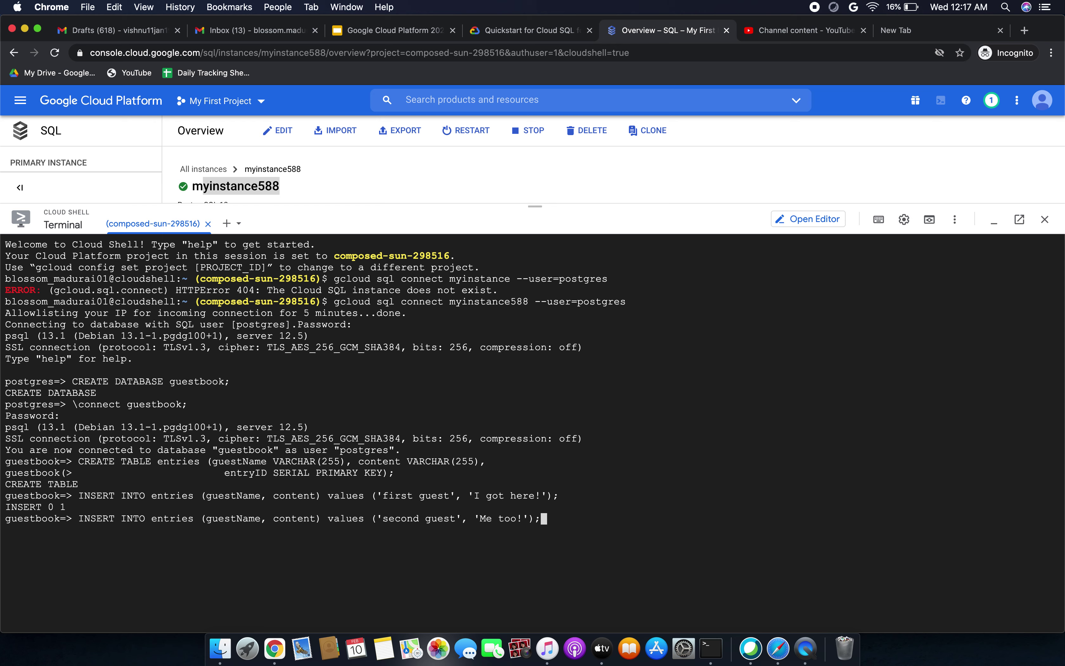
key(Return)
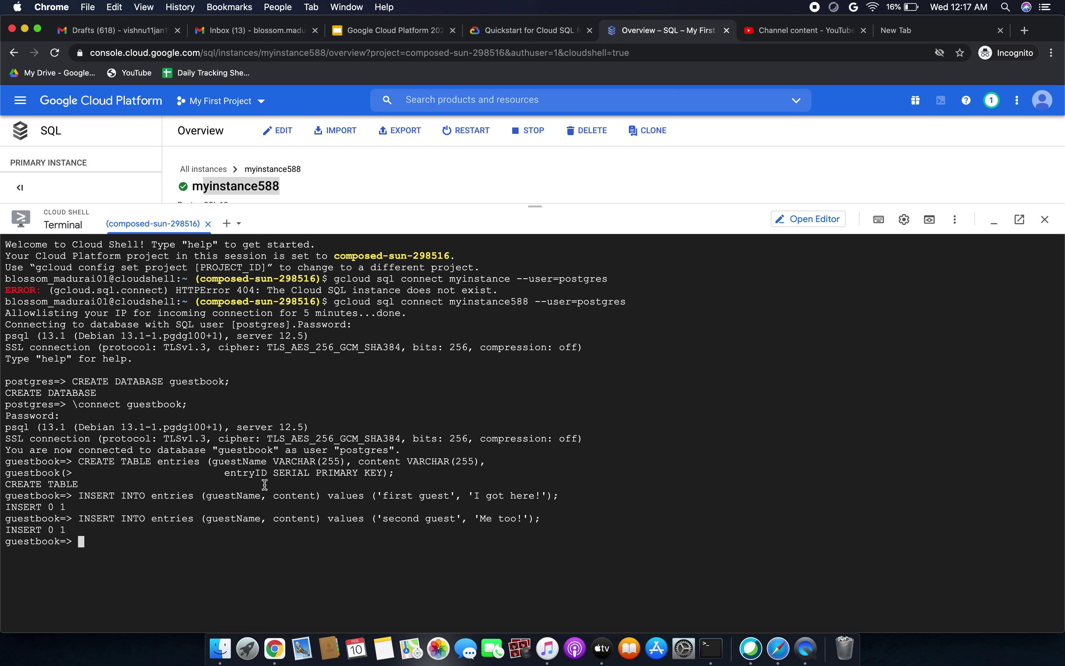
drag(418, 497, 520, 496)
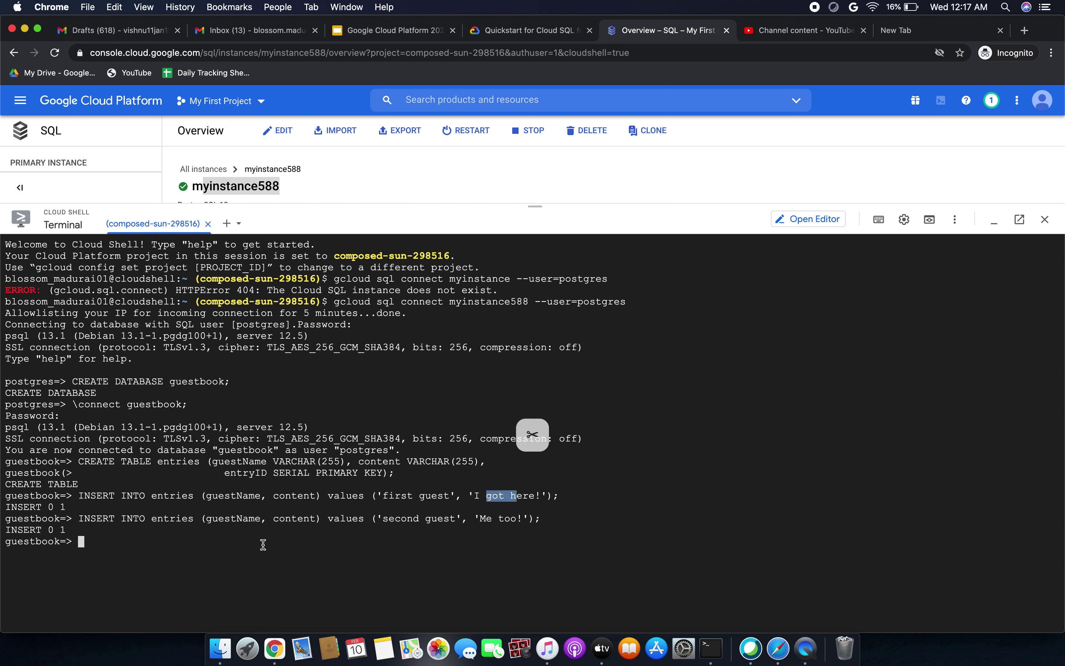
- Copy the SELECT * FROM entries query from the quickstart
click(557, 32)
scroll(485, 373, down, 3)
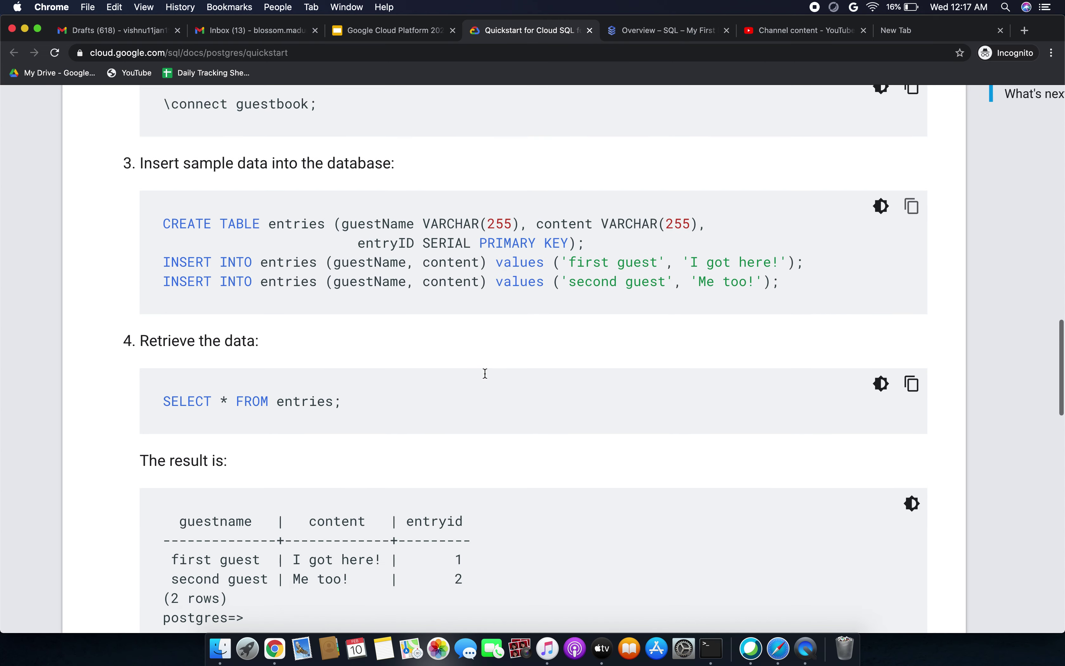
click(912, 384)
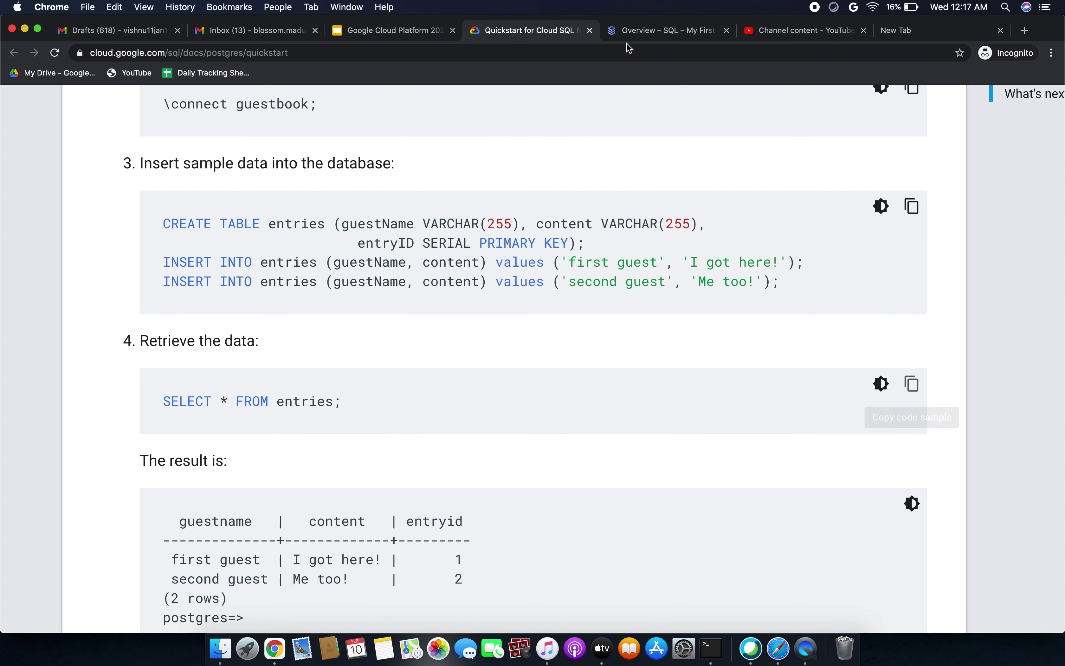
click(643, 35)
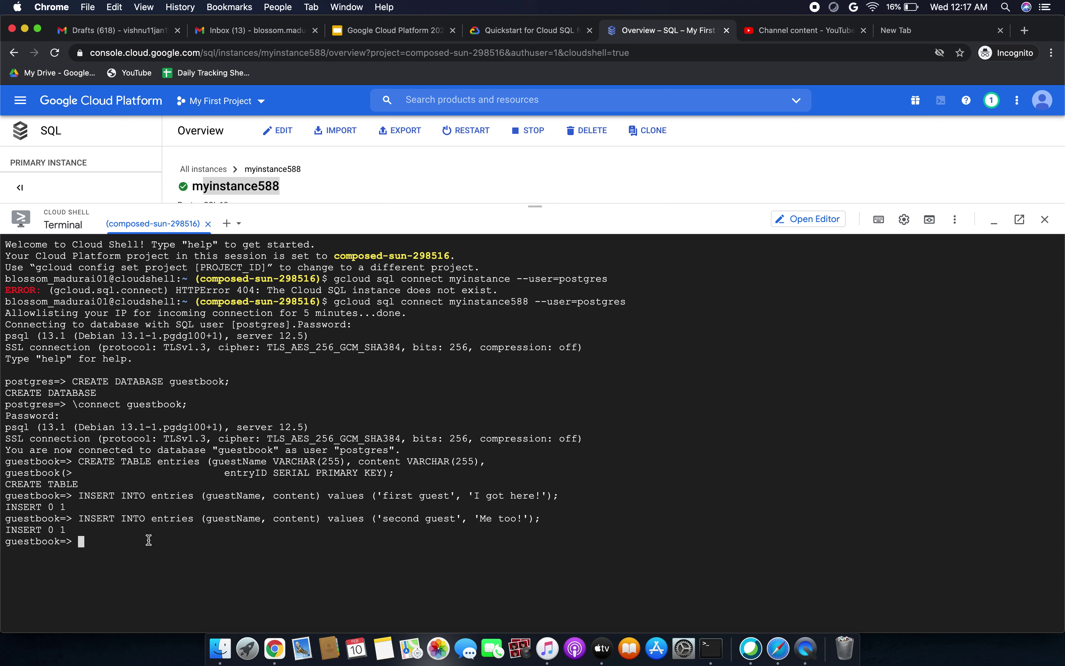
- Run SELECT * FROM entries; and highlight the two guest rows with entryids 1 and 2
key(super+v)
key(Return)
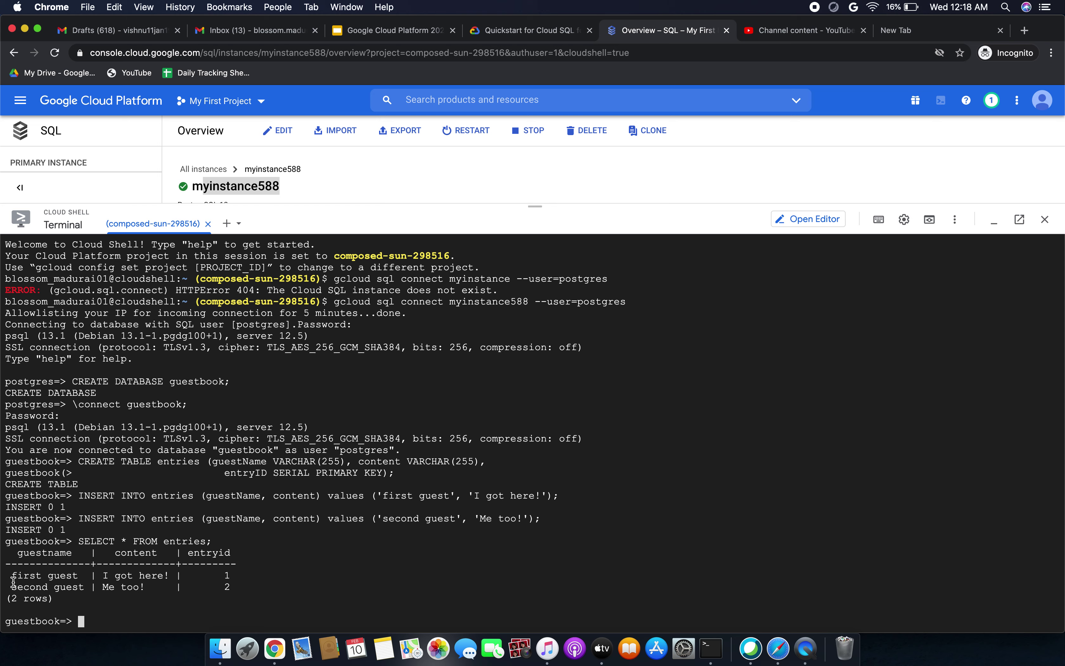
click(28, 559)
drag(28, 559, 239, 553)
drag(16, 576, 161, 578)
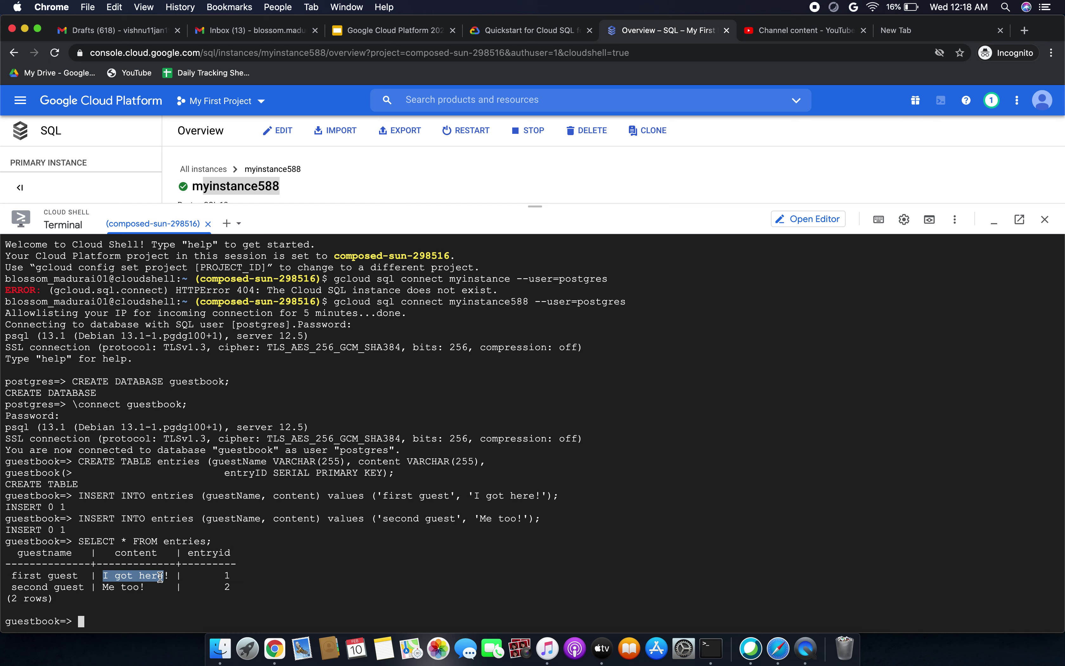
drag(19, 590, 151, 588)
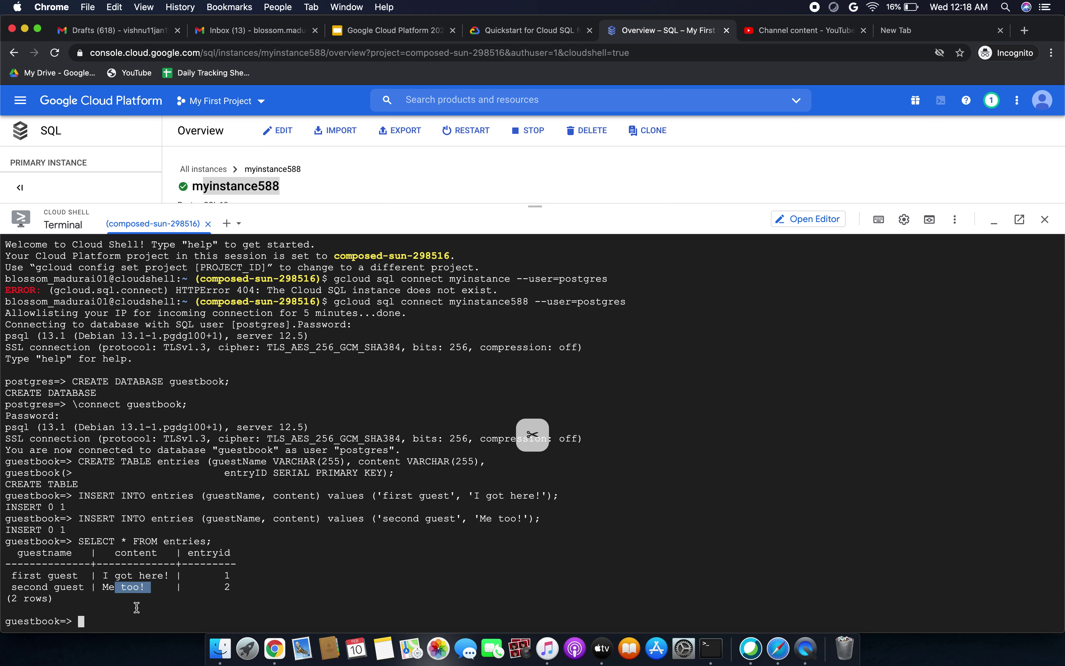
click(122, 613)
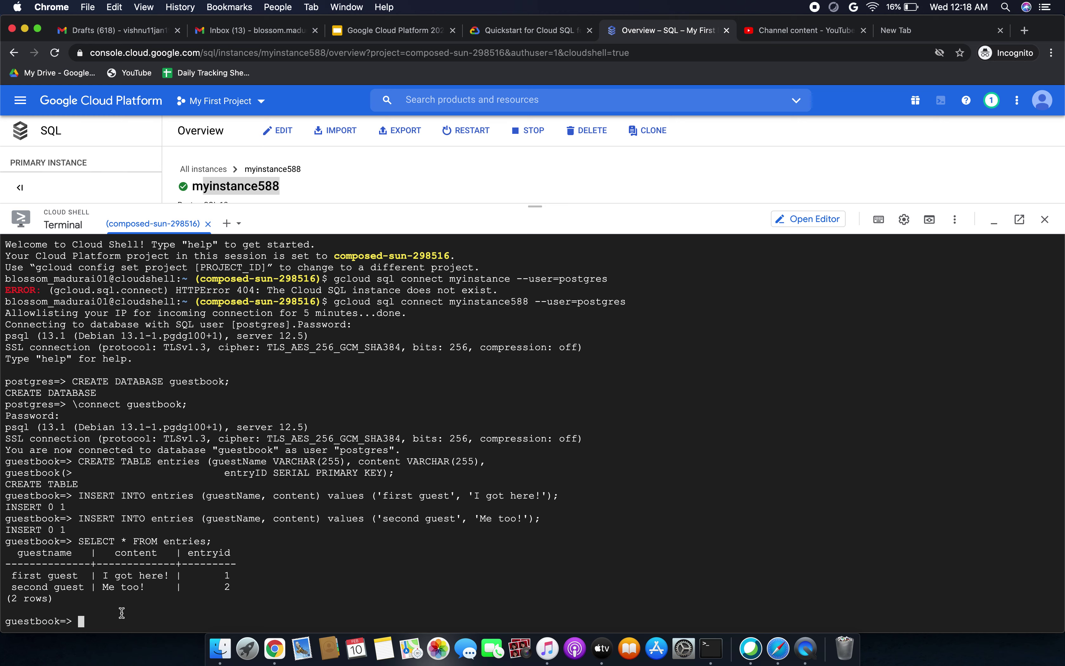
- Glance at the quickstart's Clean up section, then return to the instance overview
click(521, 31)
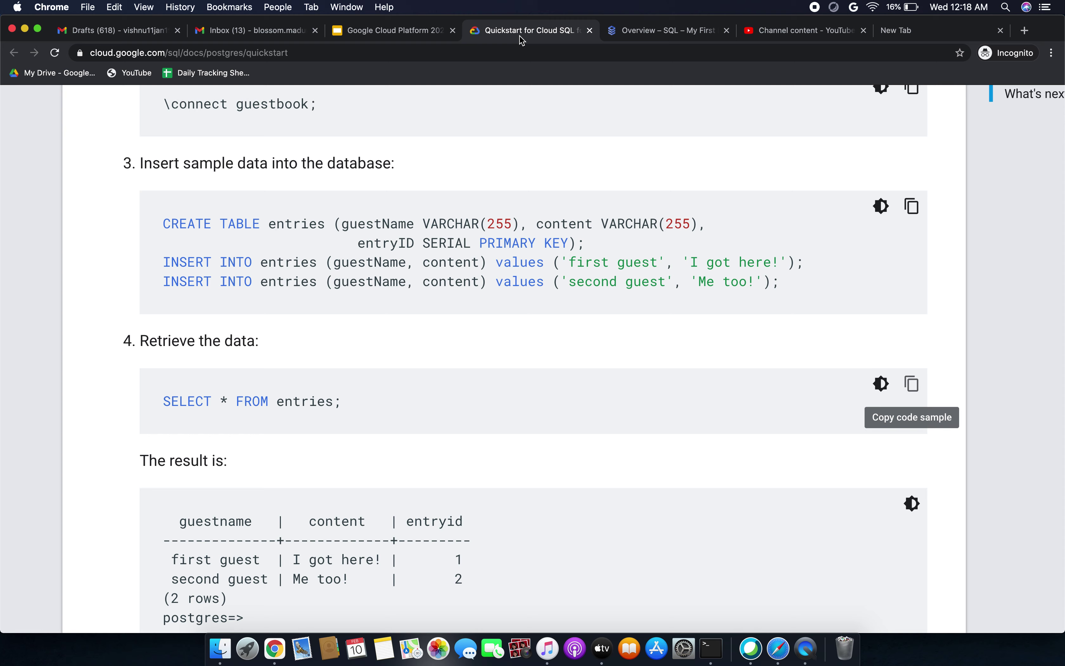
scroll(379, 418, down, 10)
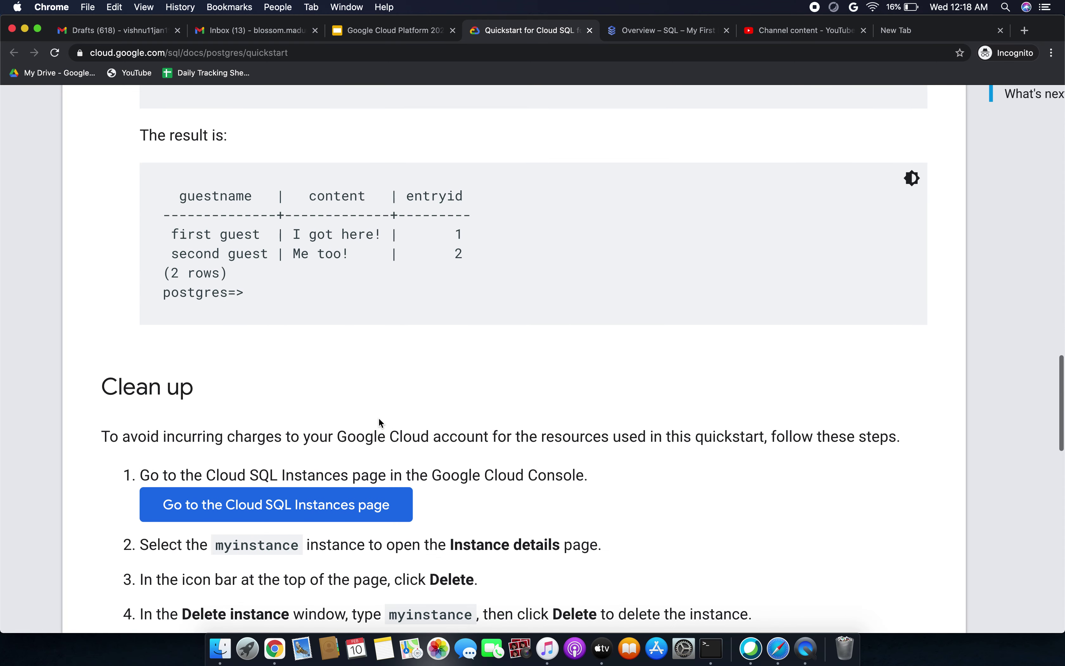
click(665, 31)
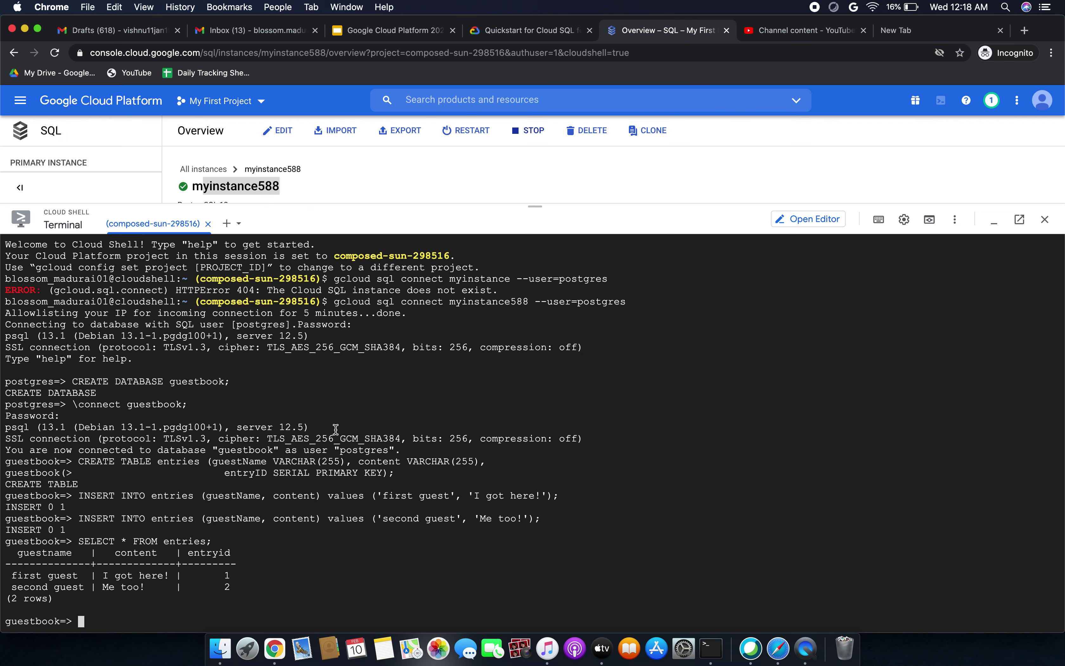
- Delete the myinstance588 instance, pasting 'myinstance588' into the Instance ID confirmation field
drag(535, 206, 542, 404)
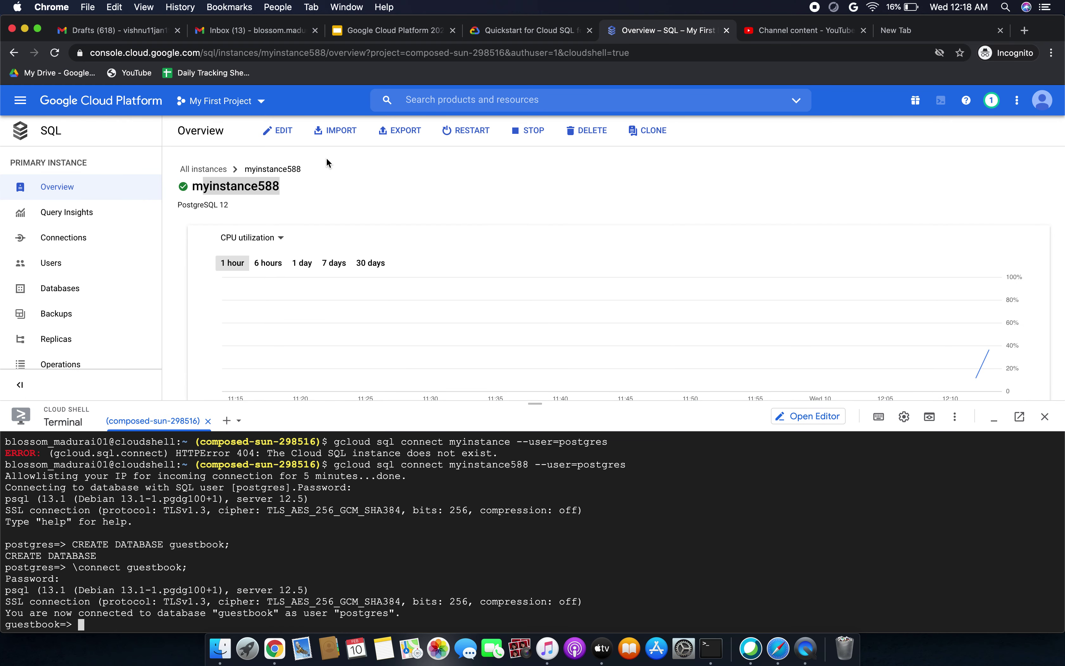
click(587, 133)
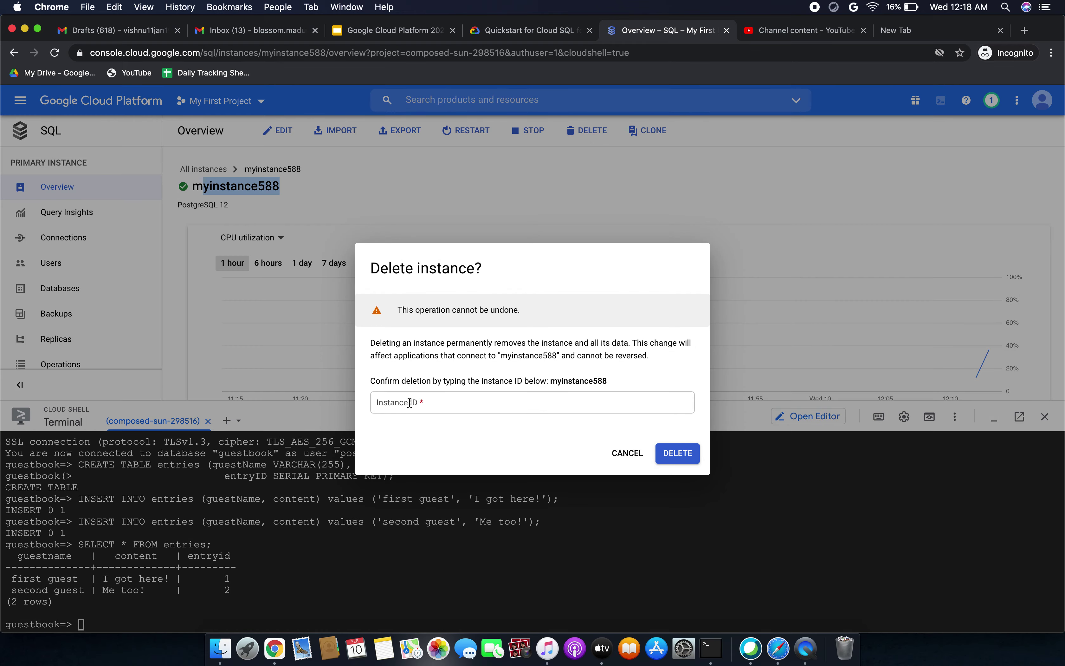
double_click(588, 386)
key(super+c)
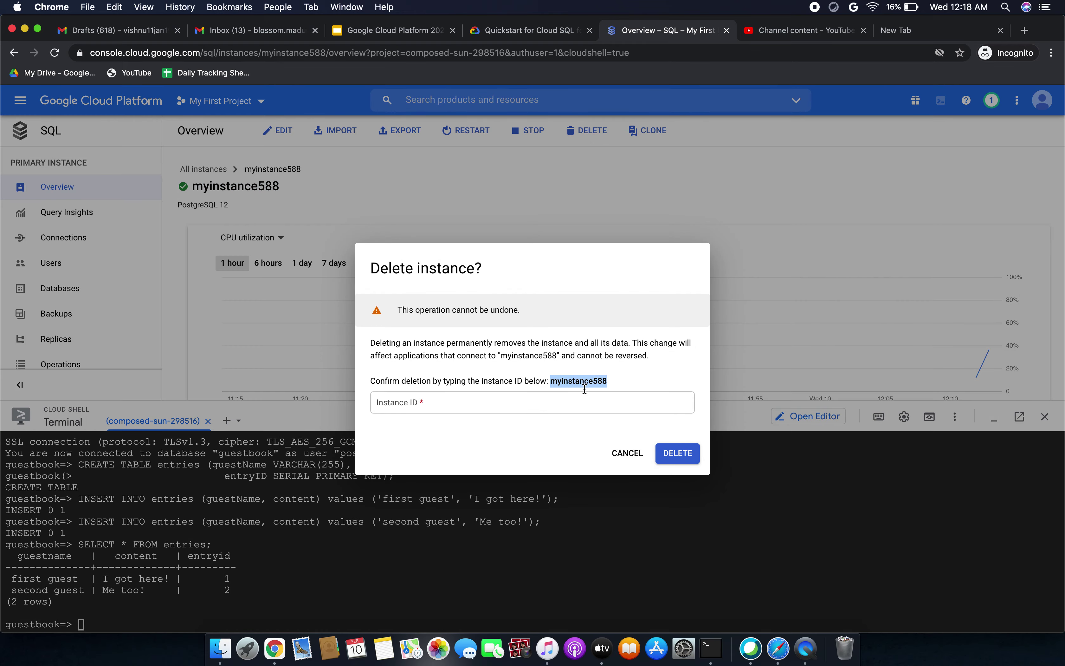
click(540, 399)
key(super+v)
click(687, 450)
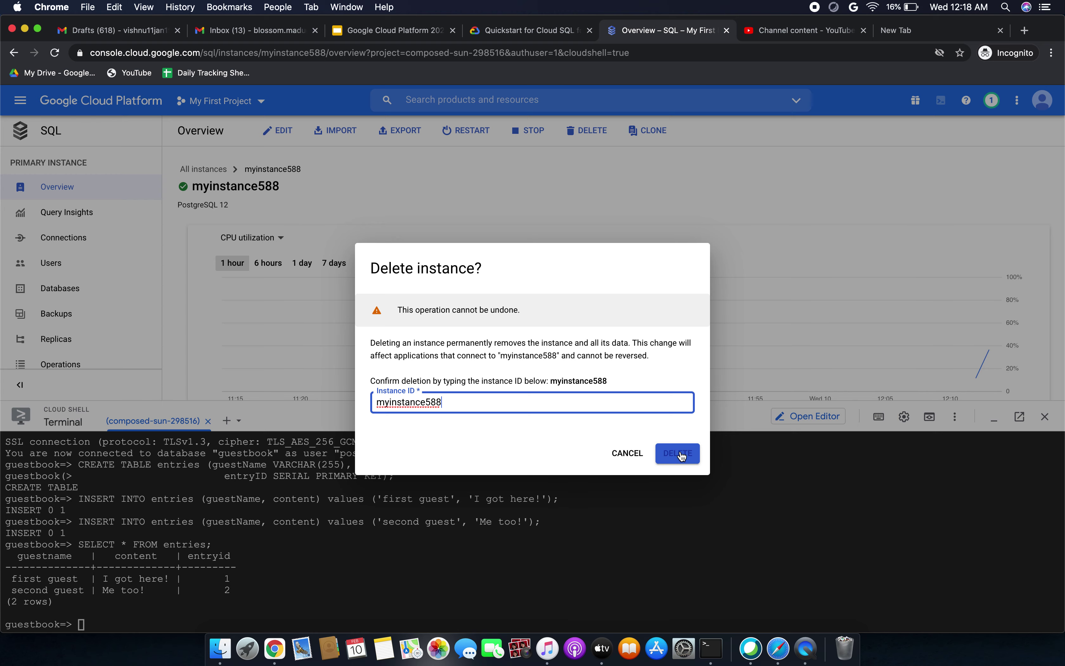
click(681, 456)
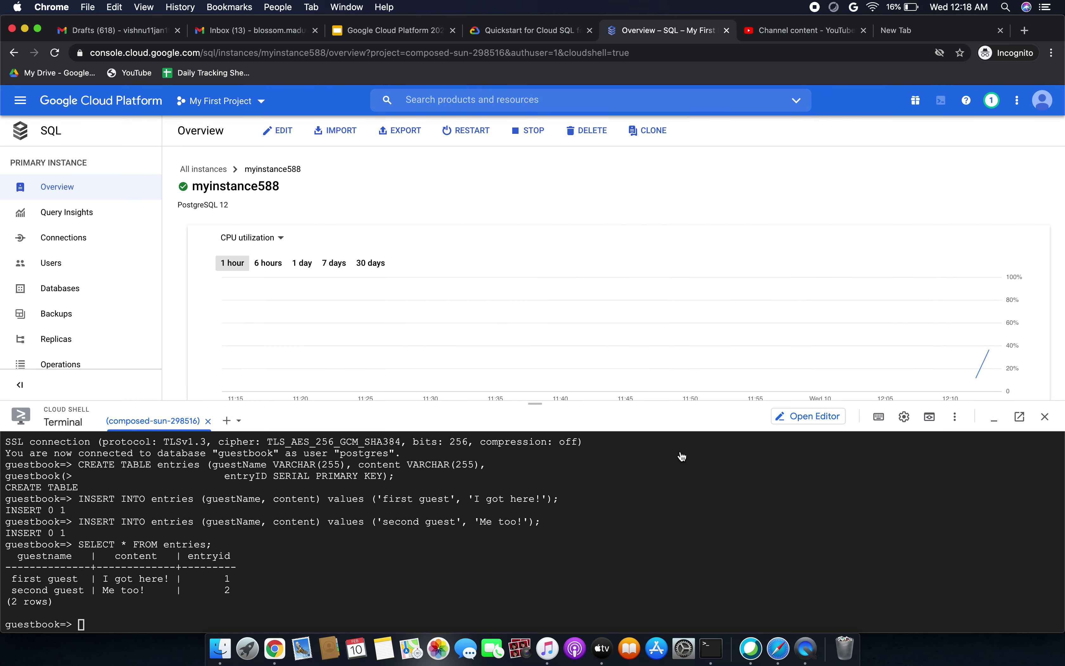